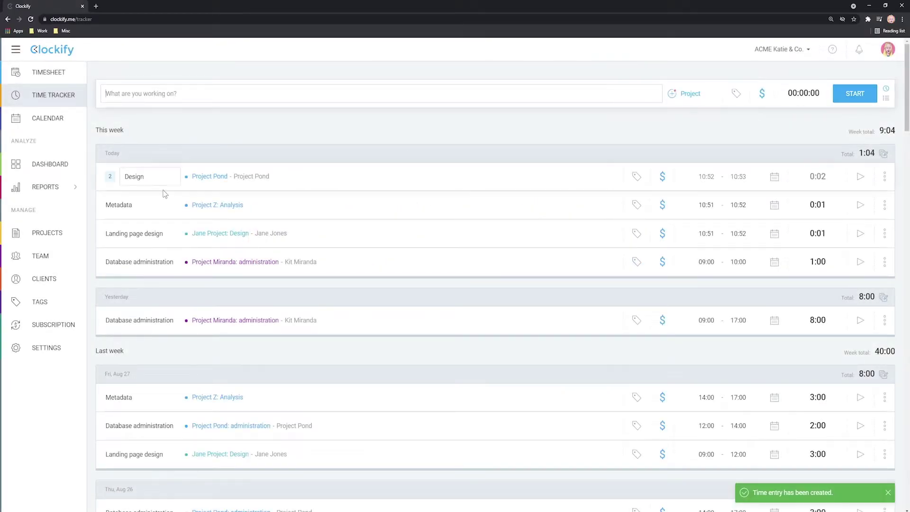
# Expand the grouped Design entries and view the Dashboard's weekly breakdown by project and client
pyautogui.click(111, 177)
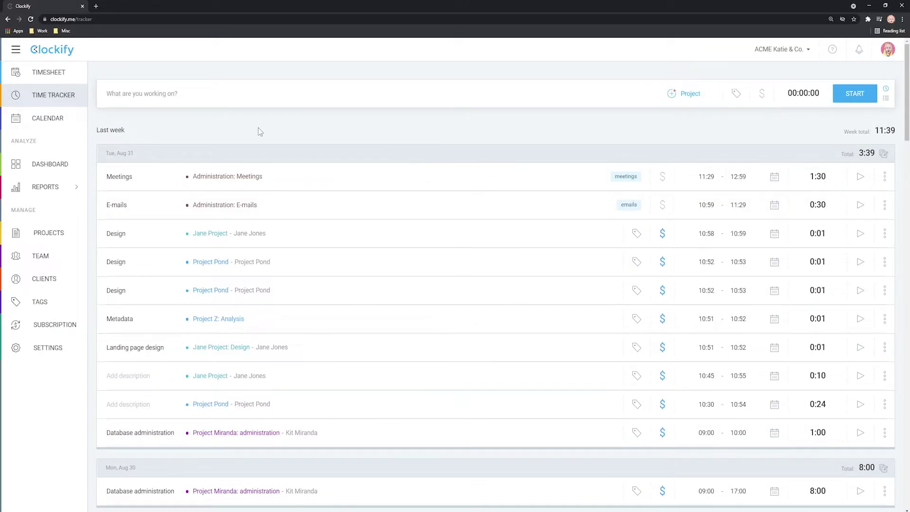
pyautogui.click(50, 164)
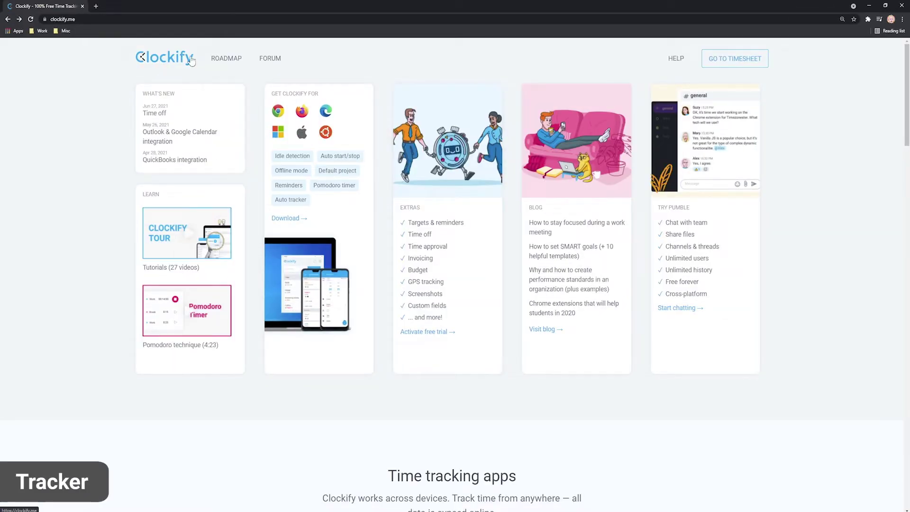
# Log a 'Landing page design' entry on Jane Project: Design with the timer
pyautogui.click(735, 58)
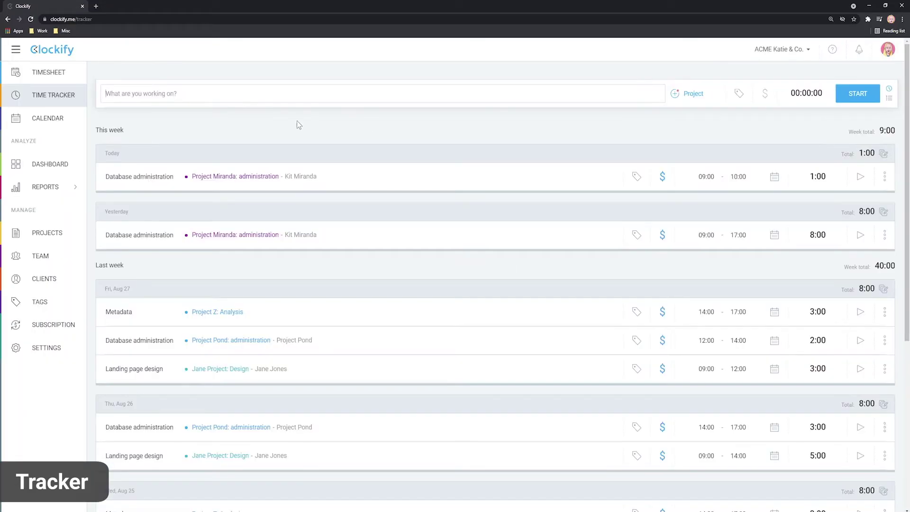
pyautogui.click(208, 93)
pyautogui.write('Landing page design')
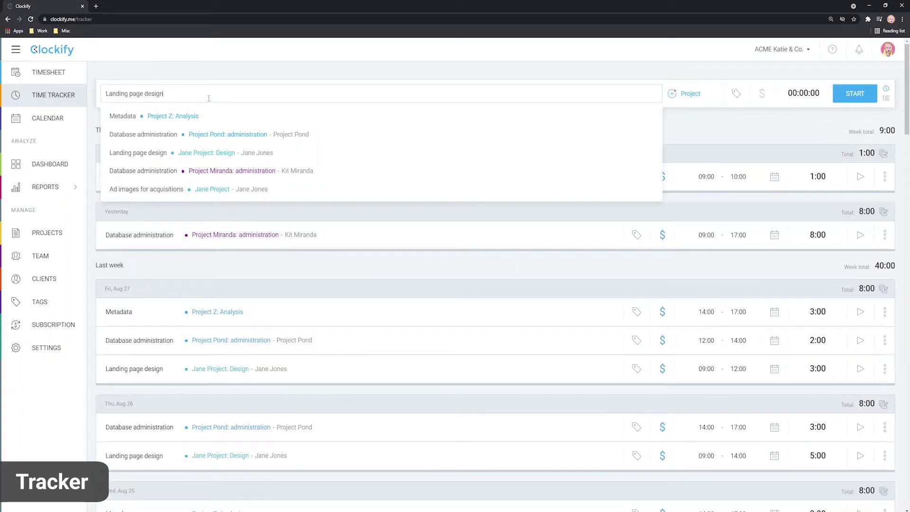
pyautogui.click(854, 94)
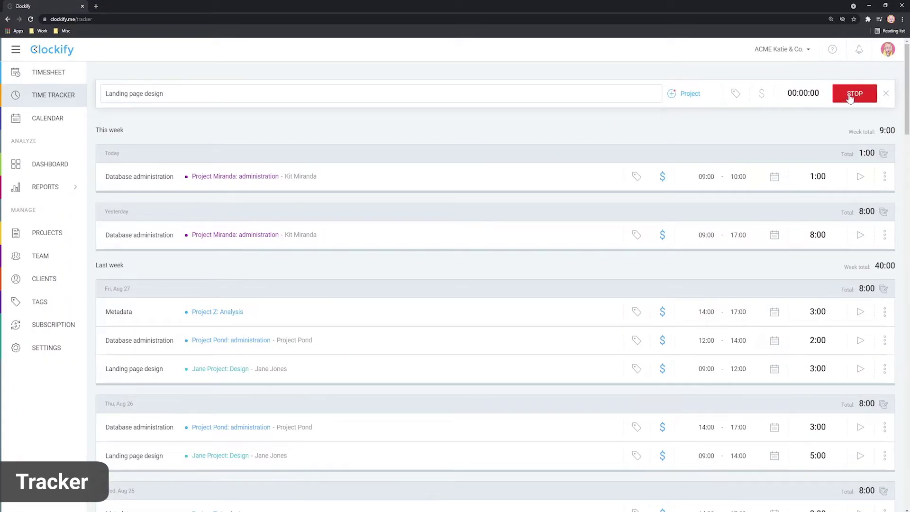
pyautogui.click(687, 93)
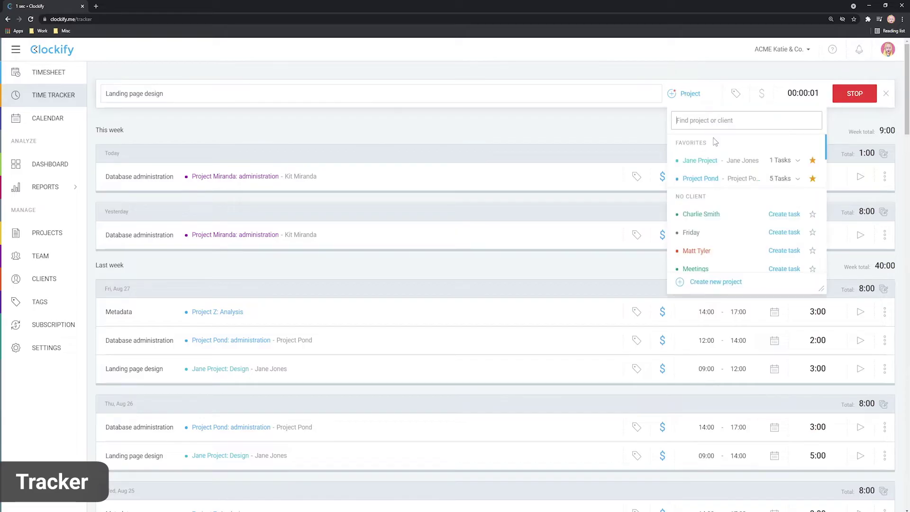
pyautogui.click(784, 160)
pyautogui.click(700, 178)
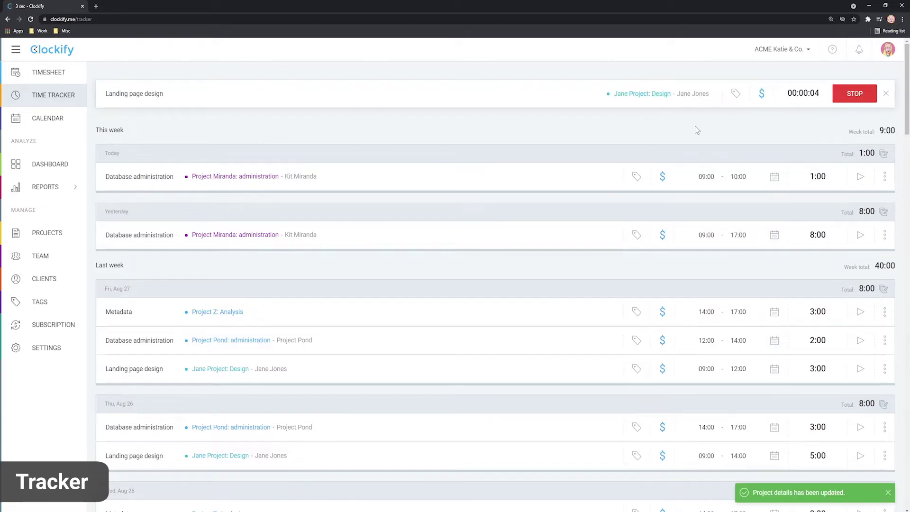
pyautogui.click(858, 96)
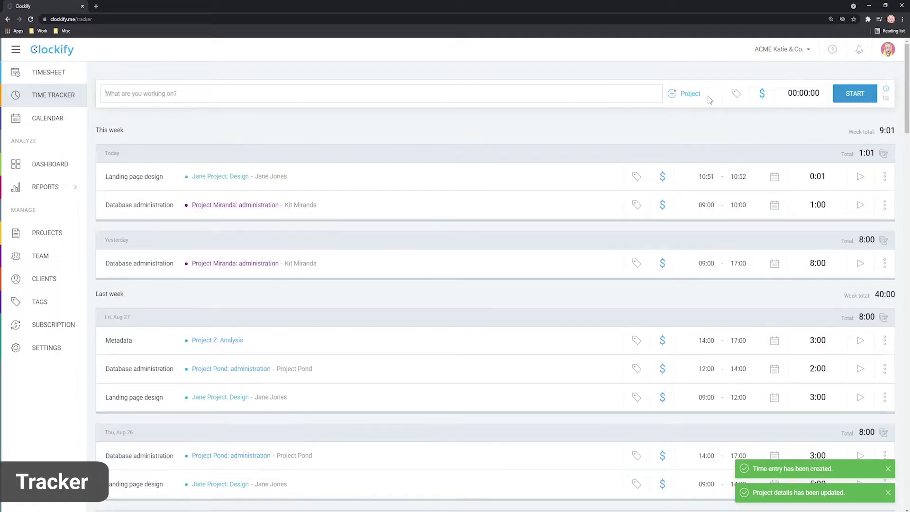
# Start a Metadata timer for Project Z: Analysis from the previous-entry suggestions
pyautogui.click(198, 93)
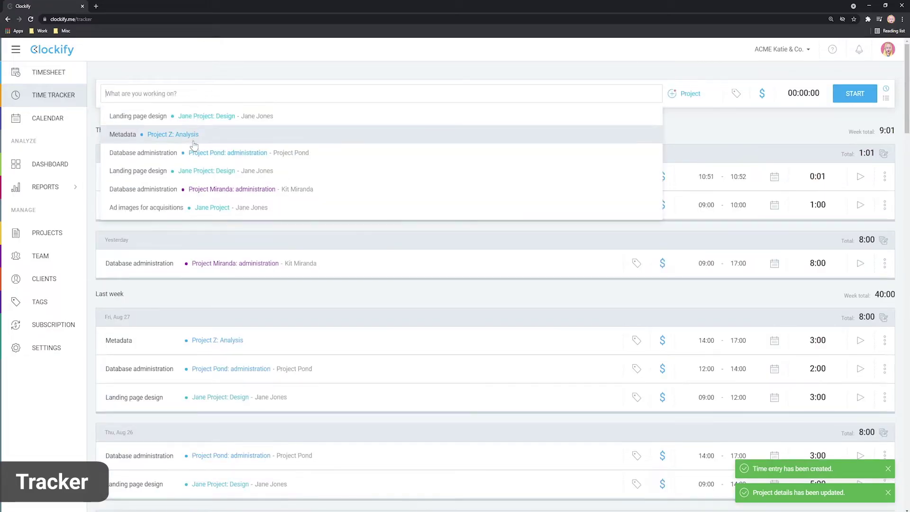
pyautogui.click(172, 133)
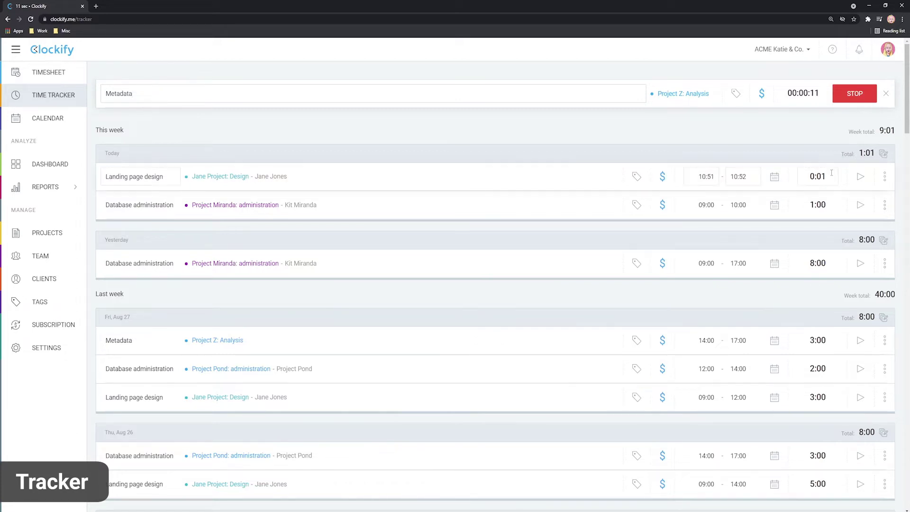
# Log the Metadata entry, then a Project Pond entry described as 'Design'
pyautogui.click(854, 94)
pyautogui.click(855, 93)
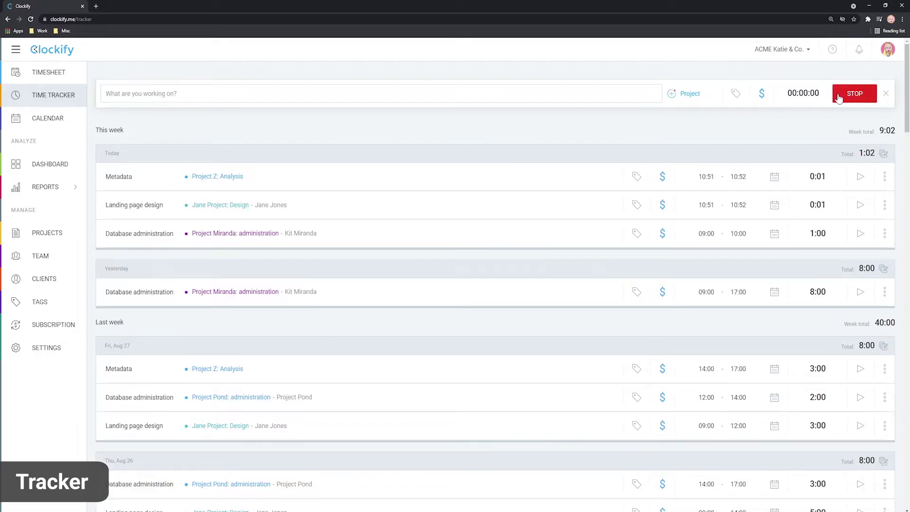
pyautogui.click(690, 93)
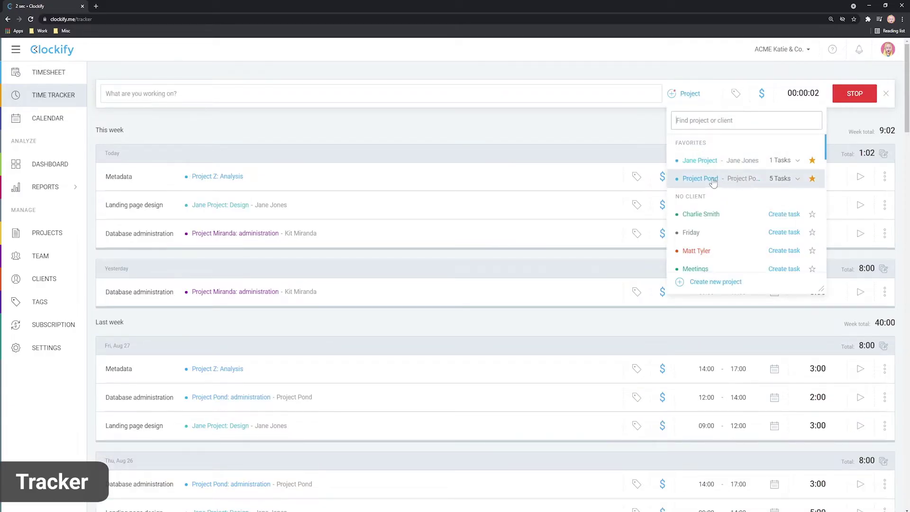
pyautogui.click(700, 179)
pyautogui.click(857, 97)
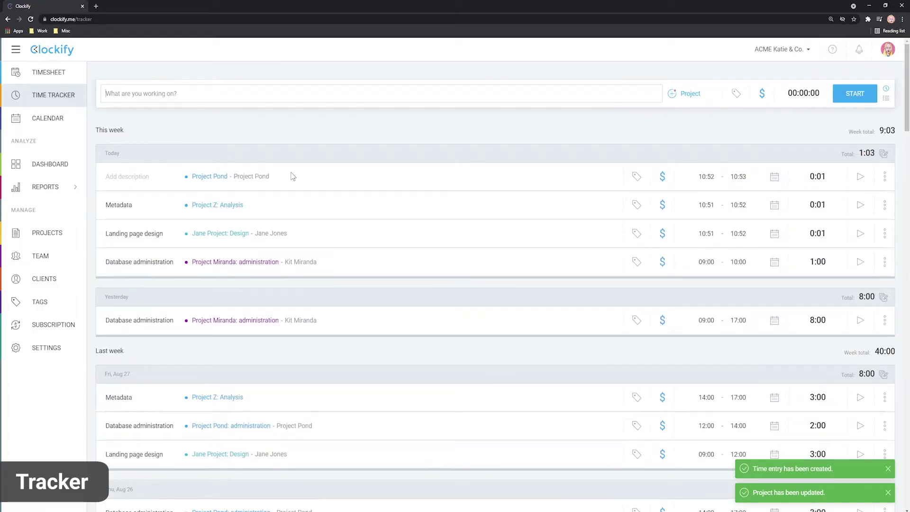
pyautogui.click(142, 176)
pyautogui.write('Design')
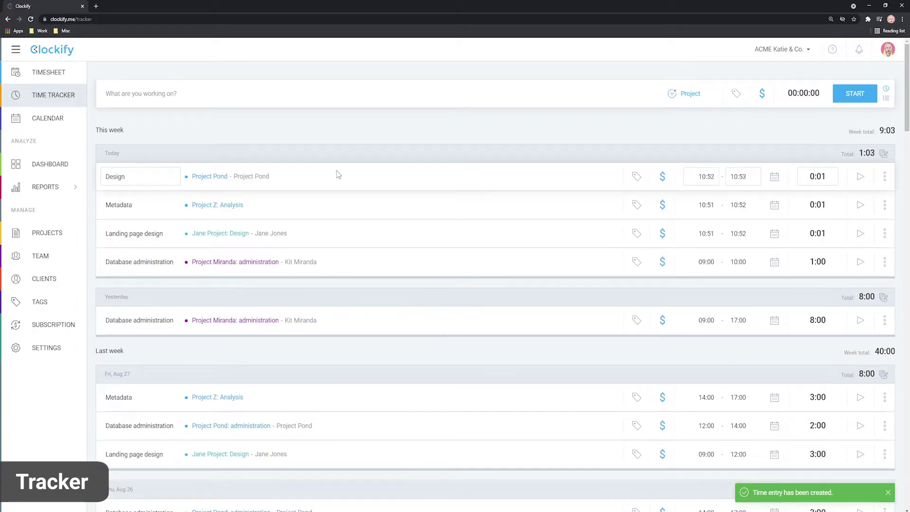
pyautogui.click(338, 174)
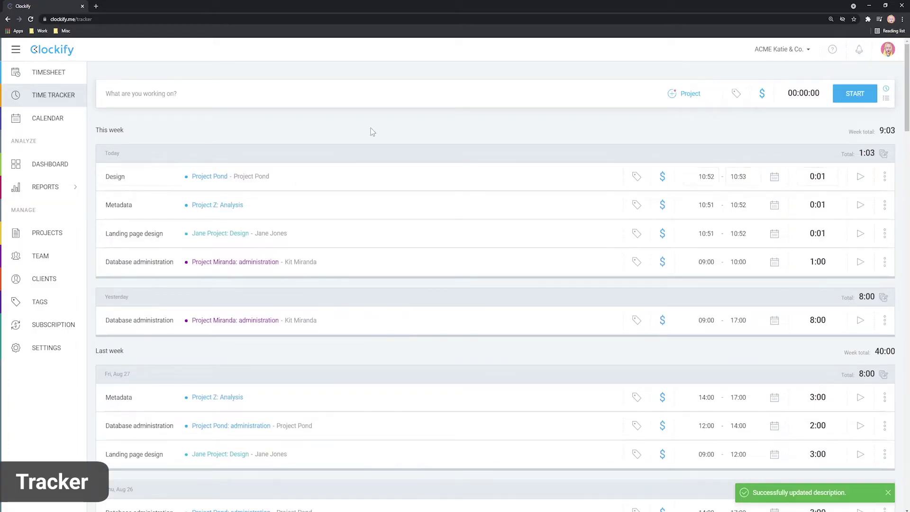
# Resume and stop the Design timer, adding a second Project Pond Design entry
pyautogui.click(861, 180)
pyautogui.click(183, 98)
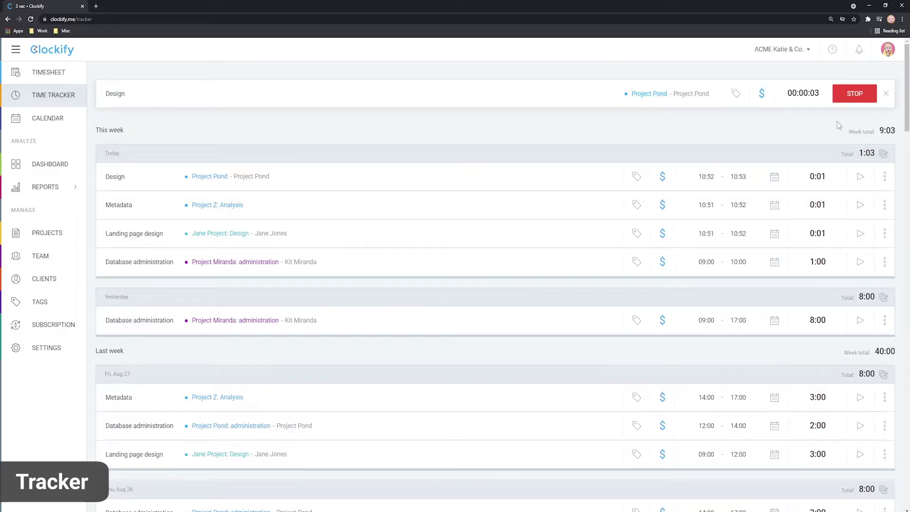
pyautogui.click(855, 93)
pyautogui.moveTo(111, 178)
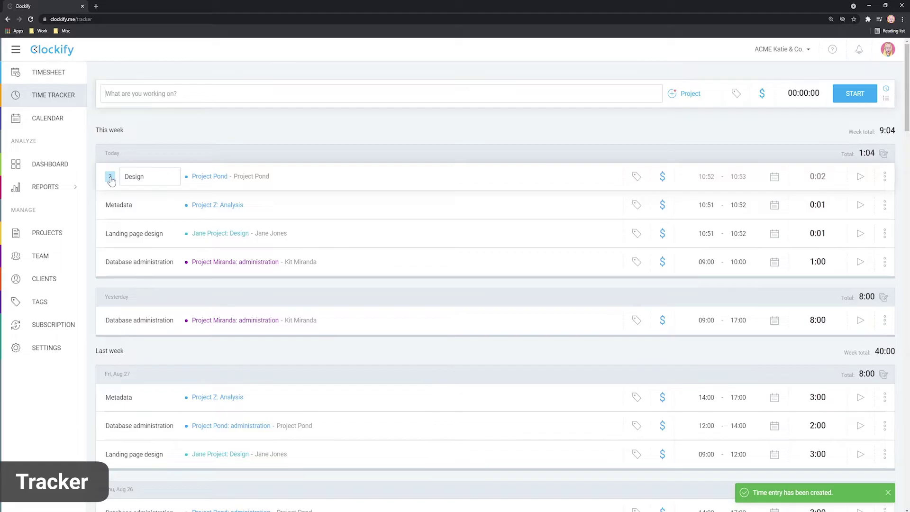
pyautogui.click(110, 177)
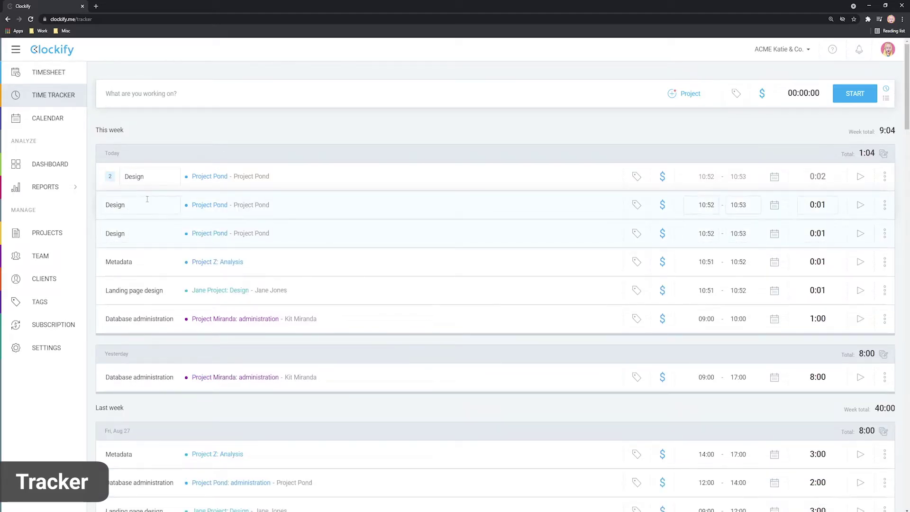
# Turn off 'Group similar time entries' in Profile settings and return to the tracker
pyautogui.click(887, 49)
pyautogui.click(826, 100)
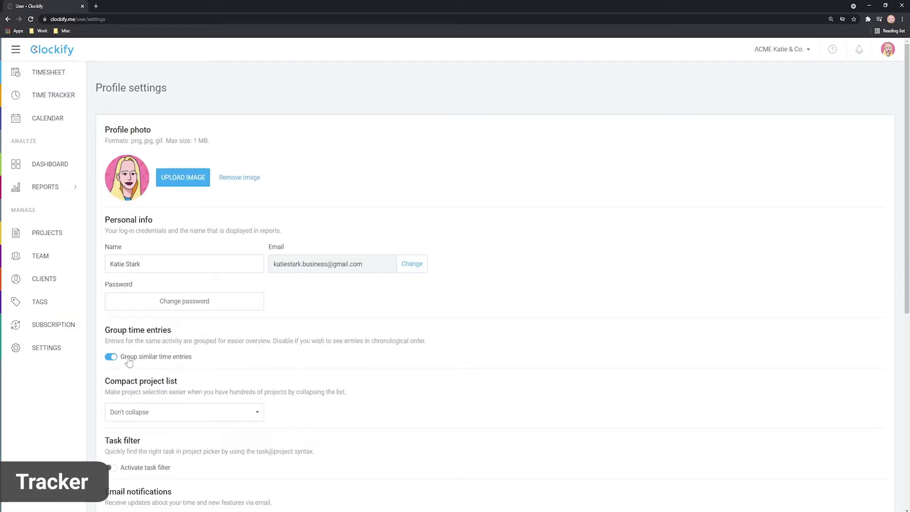
pyautogui.click(110, 356)
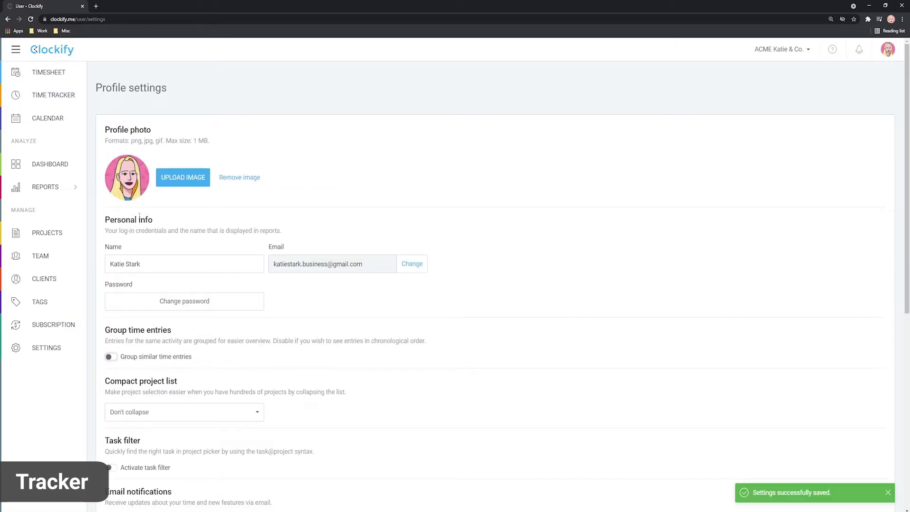
pyautogui.click(53, 95)
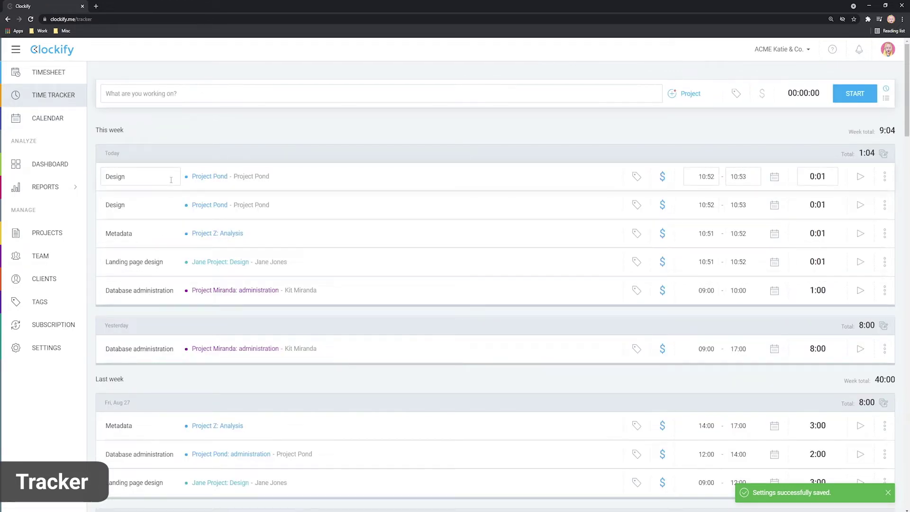
# Add a Project Pond entry starting at 10:30, lasting 0:24 until 10:54
pyautogui.click(854, 93)
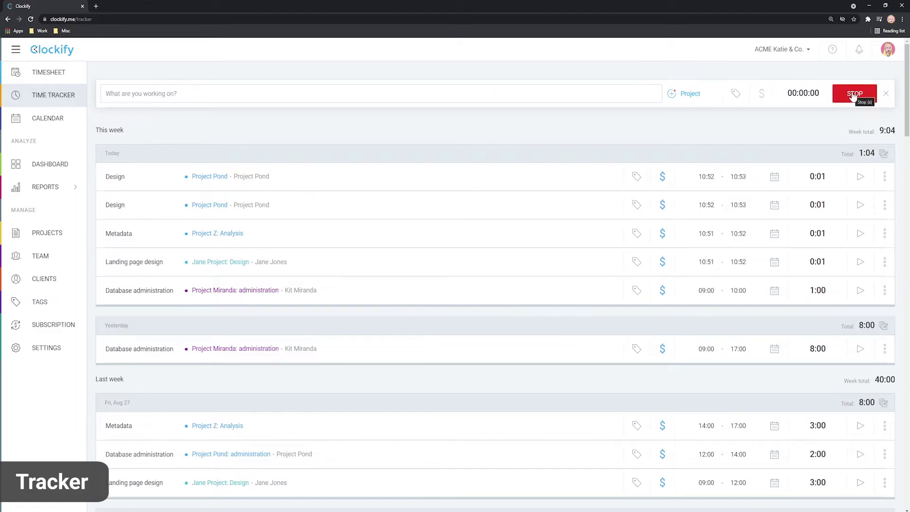
pyautogui.click(803, 94)
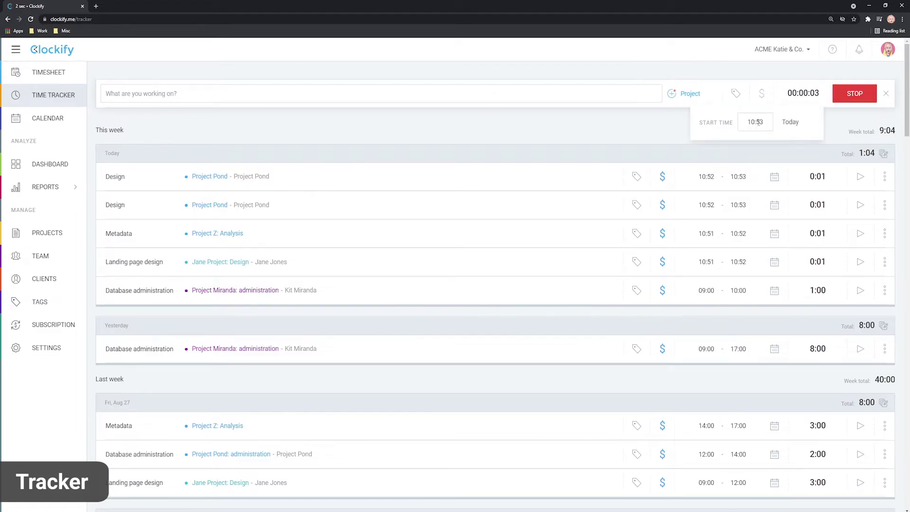
pyautogui.write('10:45')
pyautogui.press('Return')
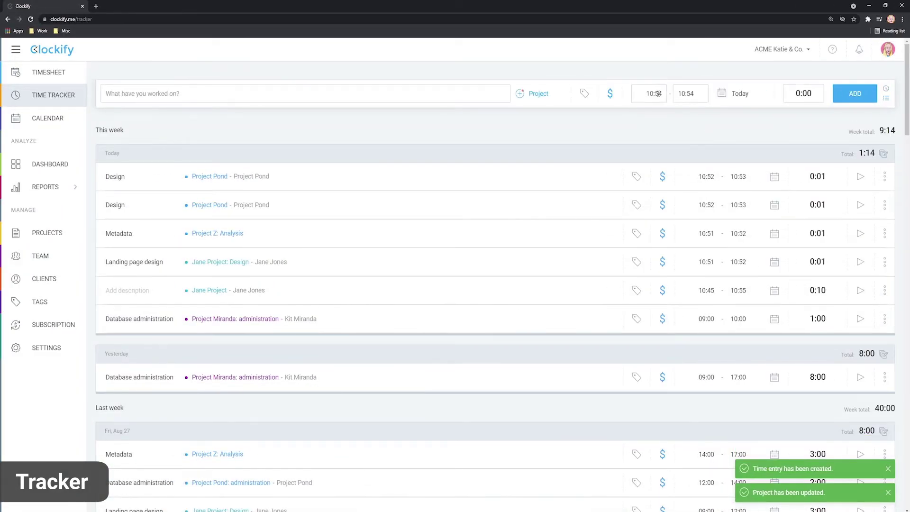
pyautogui.click(653, 94)
pyautogui.write('10')
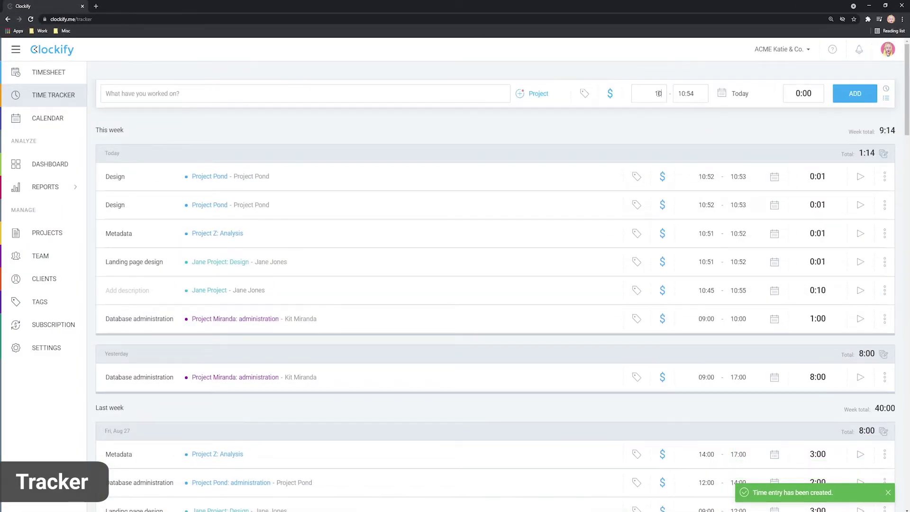
pyautogui.write('30')
pyautogui.press('Return')
pyautogui.click(538, 93)
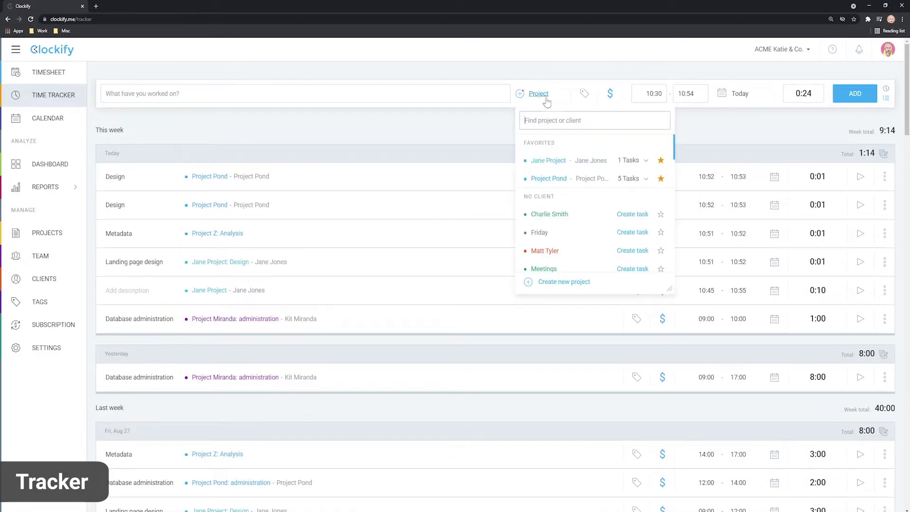
pyautogui.click(547, 178)
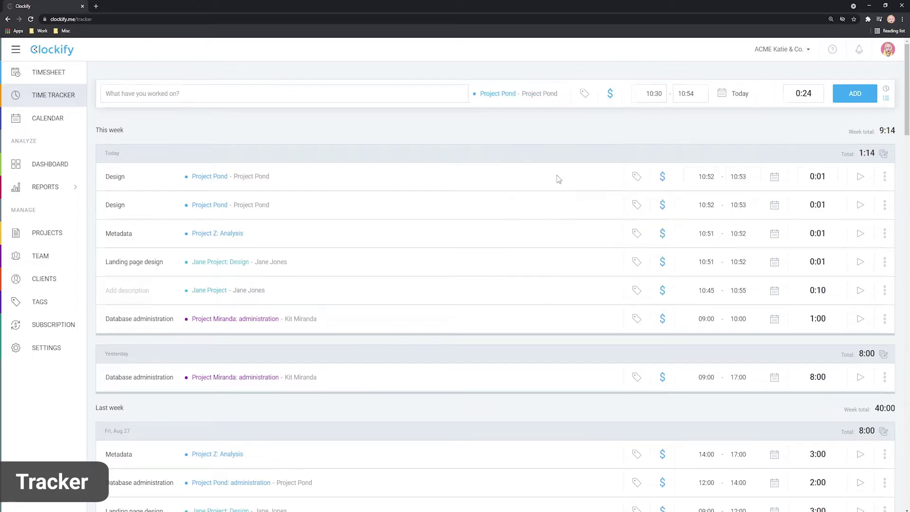
pyautogui.click(854, 94)
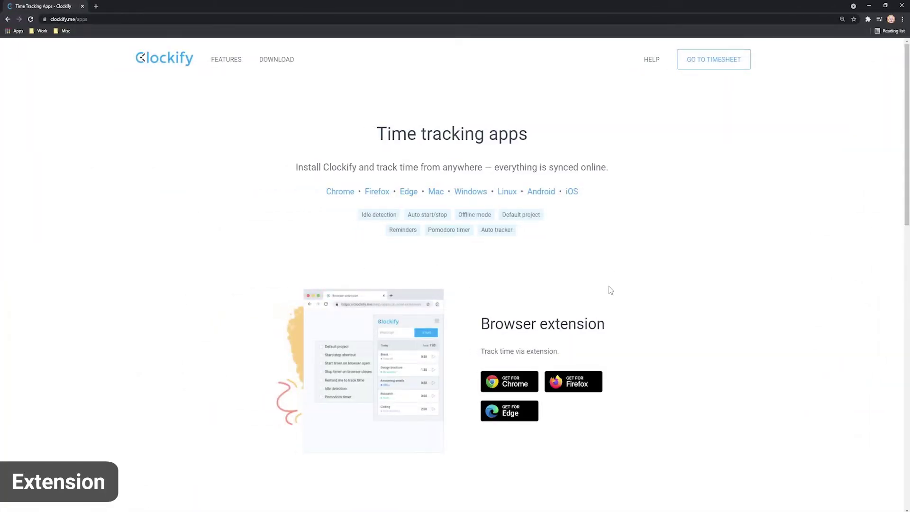
pyautogui.scroll(-3, 610, 289)
pyautogui.scroll(-3, 625, 284)
pyautogui.scroll(-3, 640, 283)
pyautogui.scroll(-3, 650, 281)
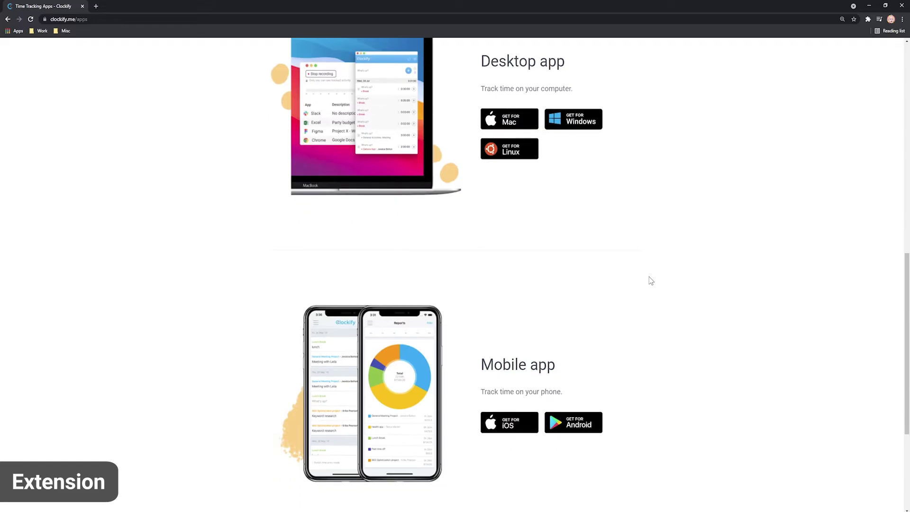
pyautogui.scroll(-4, 650, 281)
pyautogui.scroll(-2, 652, 277)
pyautogui.scroll(3, 651, 274)
pyautogui.scroll(2, 654, 270)
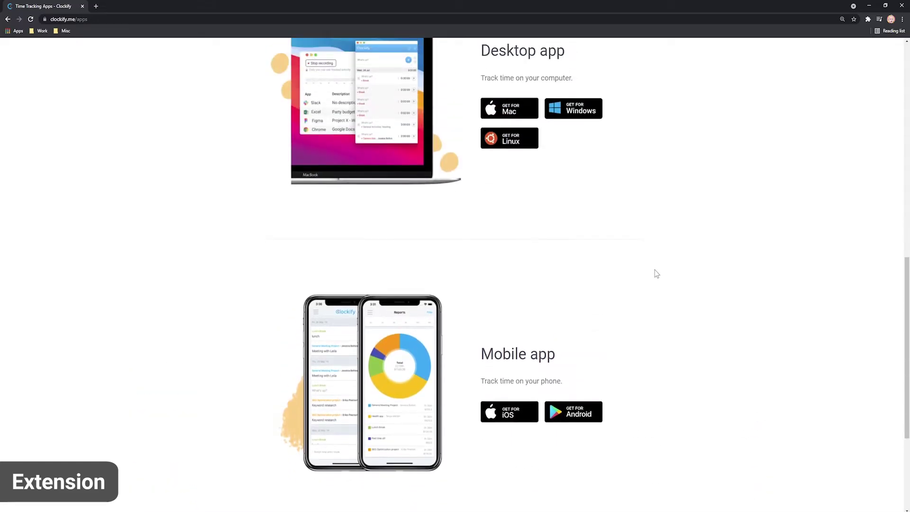
pyautogui.scroll(3, 655, 270)
pyautogui.scroll(3, 661, 270)
pyautogui.scroll(2, 667, 272)
pyautogui.scroll(2, 671, 272)
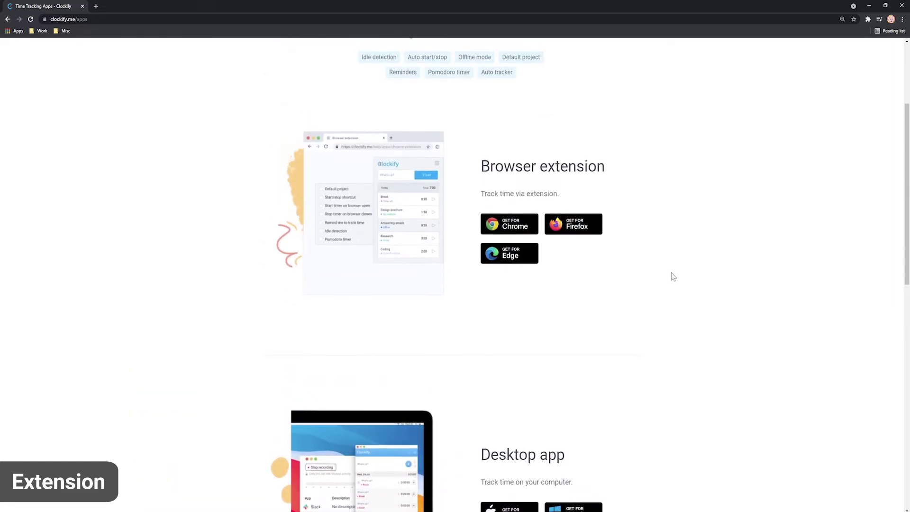
pyautogui.scroll(3, 671, 273)
pyautogui.scroll(3, 679, 276)
pyautogui.scroll(2, 679, 275)
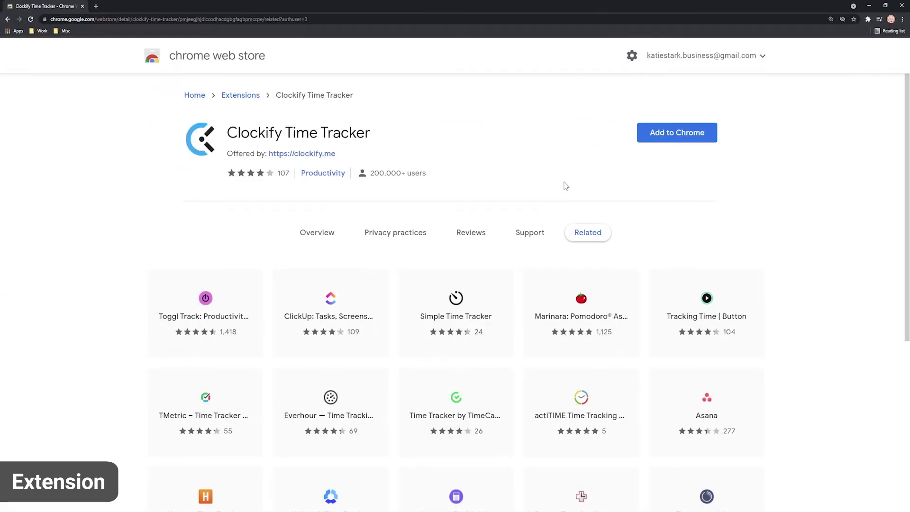
# Install the Clockify Time Tracker extension from the Chrome Web Store
pyautogui.click(677, 133)
pyautogui.click(467, 91)
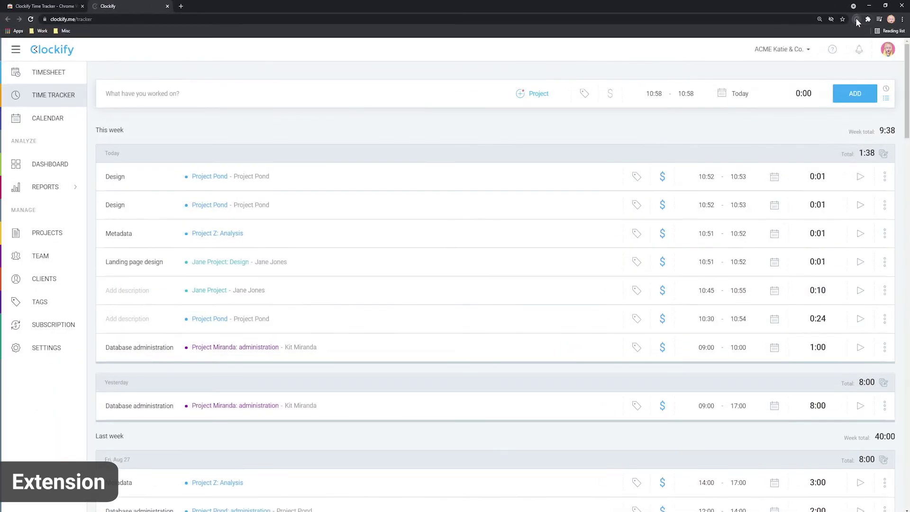
# Log the extension in and start a Design timer assigned to Jane Project
pyautogui.click(856, 21)
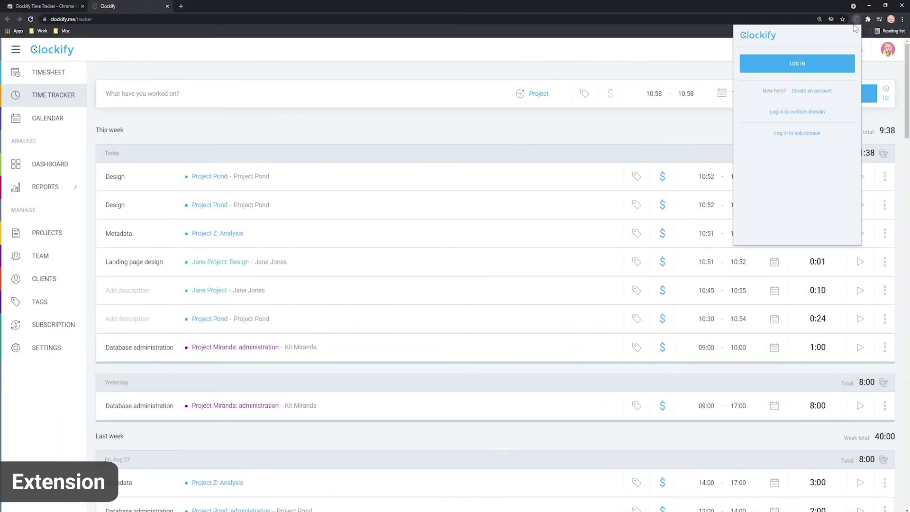
pyautogui.click(795, 63)
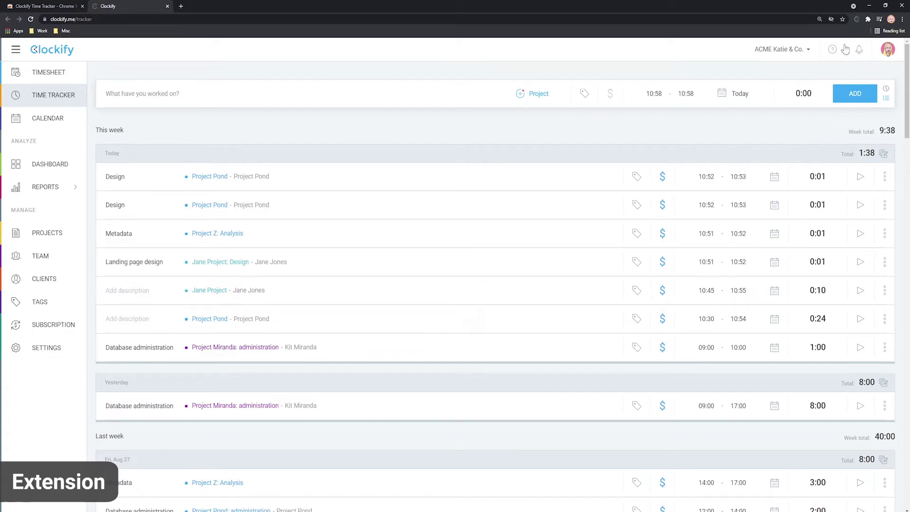
pyautogui.click(858, 21)
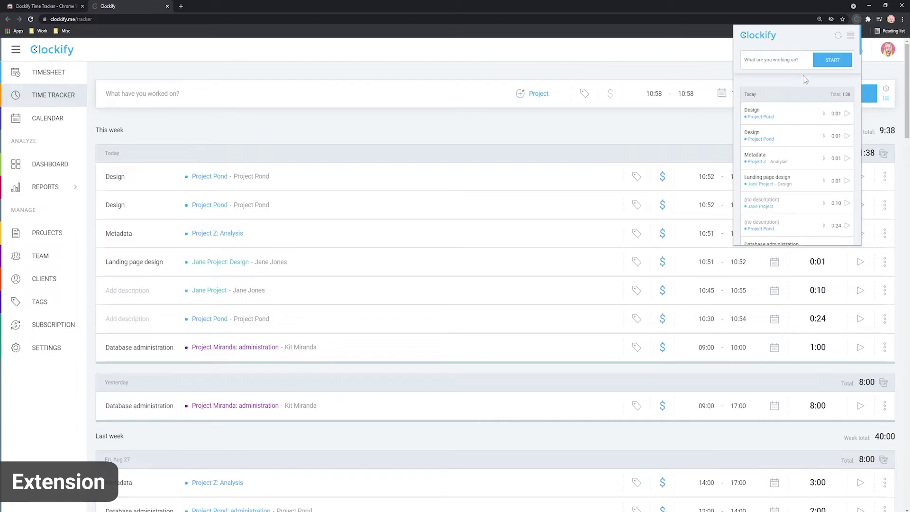
pyautogui.scroll(-5, 787, 184)
pyautogui.scroll(5, 791, 157)
pyautogui.click(768, 60)
pyautogui.write('Design')
pyautogui.click(831, 60)
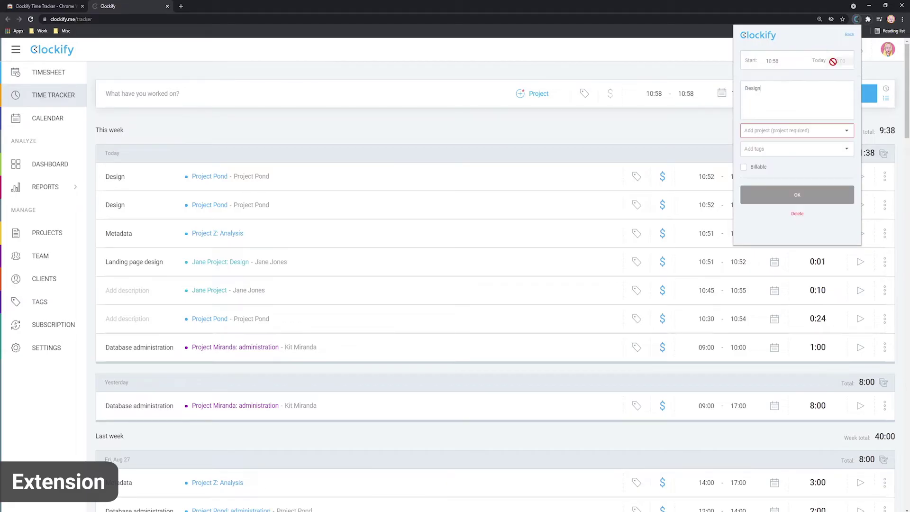
pyautogui.click(796, 130)
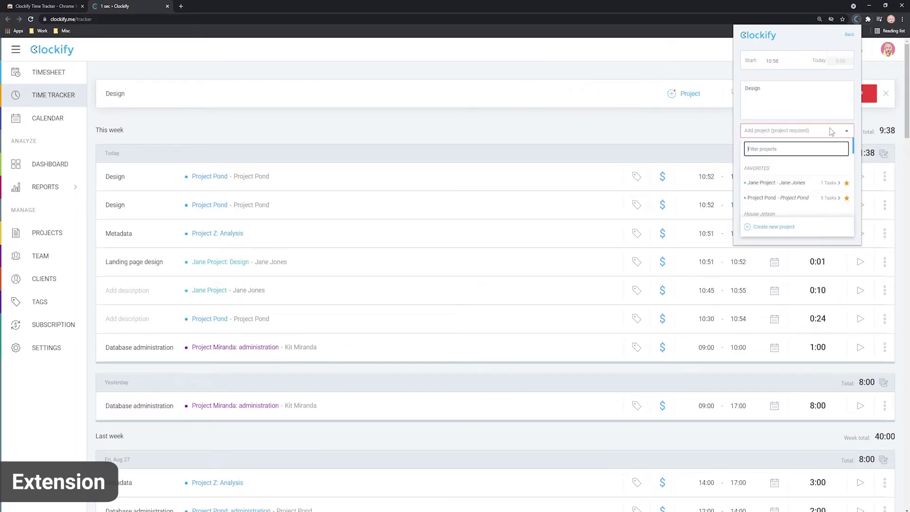
pyautogui.click(771, 183)
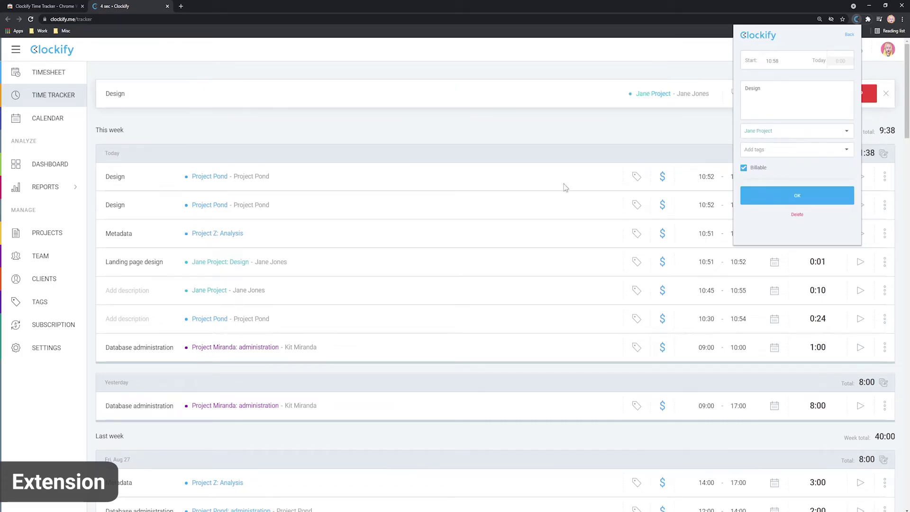
# Close and reopen the extension panel to check the running Design timer
pyautogui.click(489, 159)
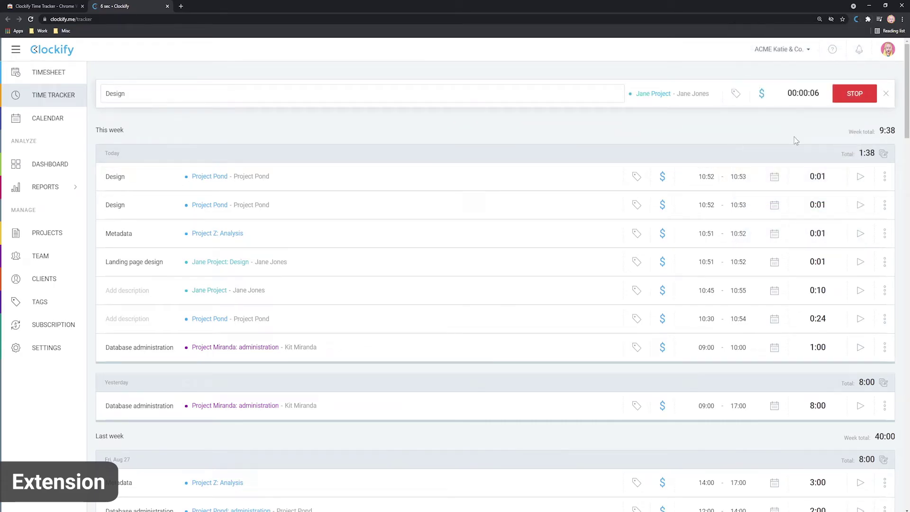
pyautogui.click(856, 23)
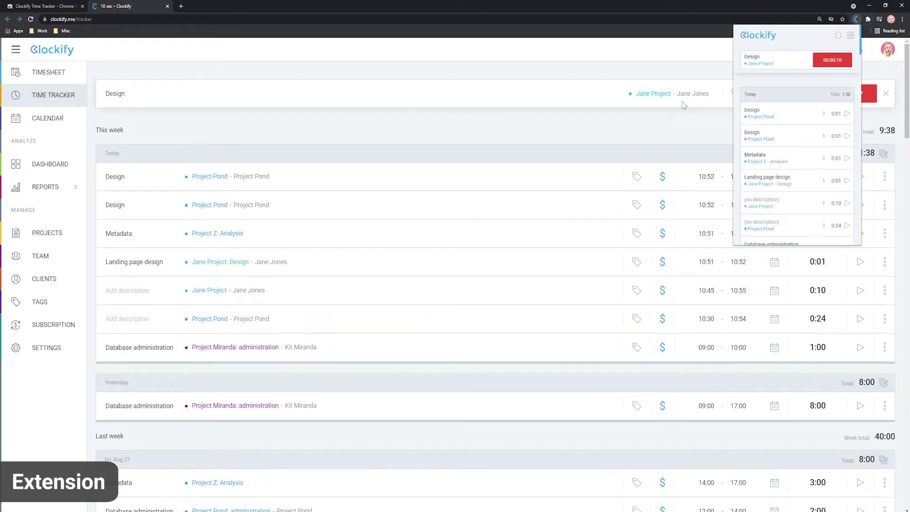
pyautogui.click(658, 131)
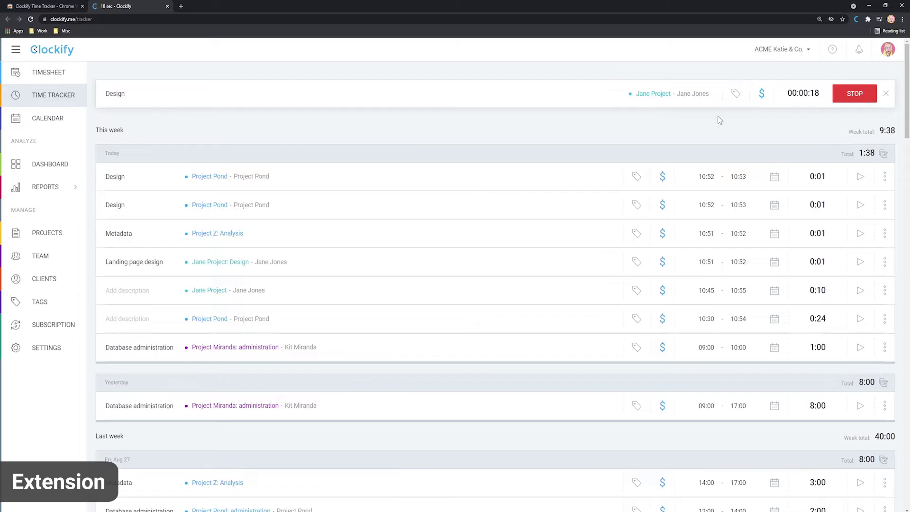
# Stop the Design timer from the extension and go to its Settings
pyautogui.click(857, 20)
pyautogui.click(832, 60)
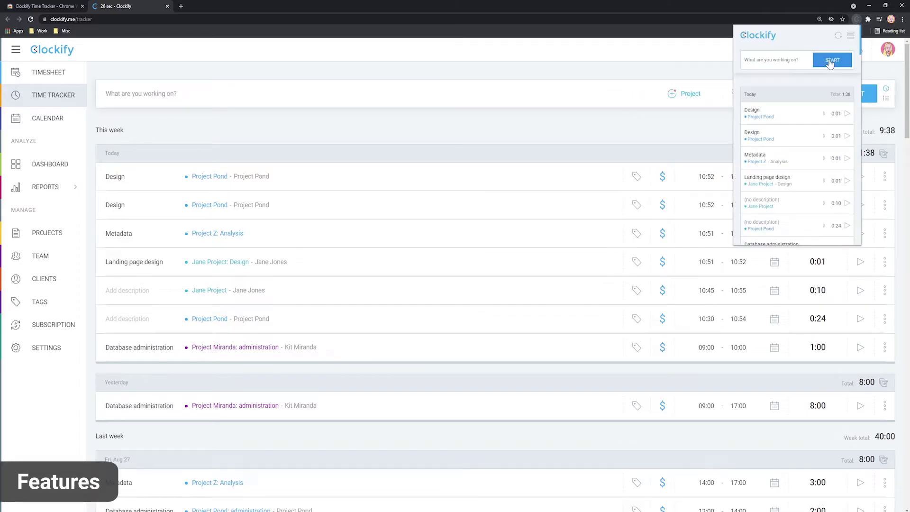
pyautogui.click(852, 36)
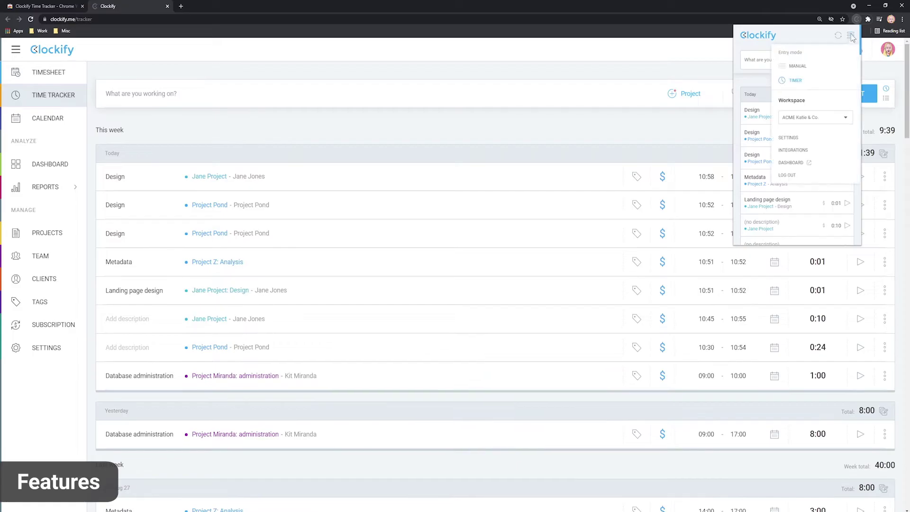
pyautogui.click(789, 137)
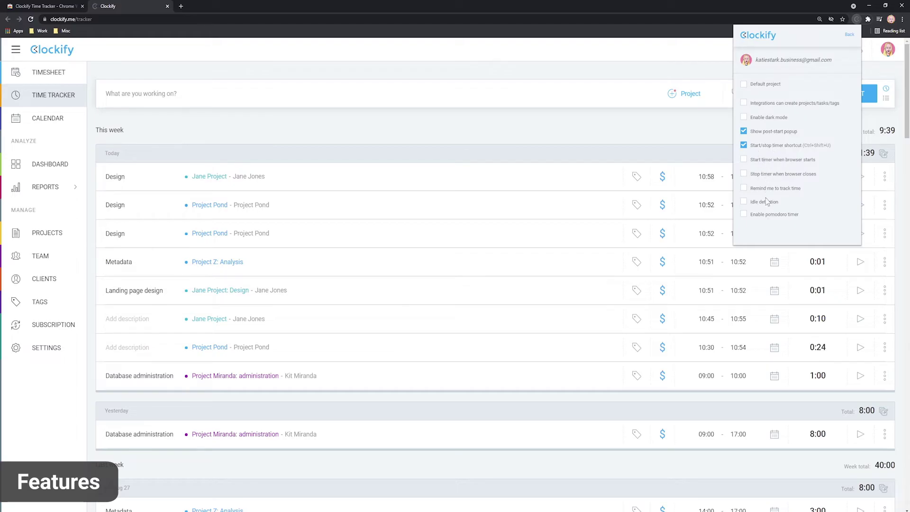
# Enable Start/Stop timer with browser and reminders to track time weekdays 09:00–17:00
pyautogui.click(773, 160)
pyautogui.click(769, 174)
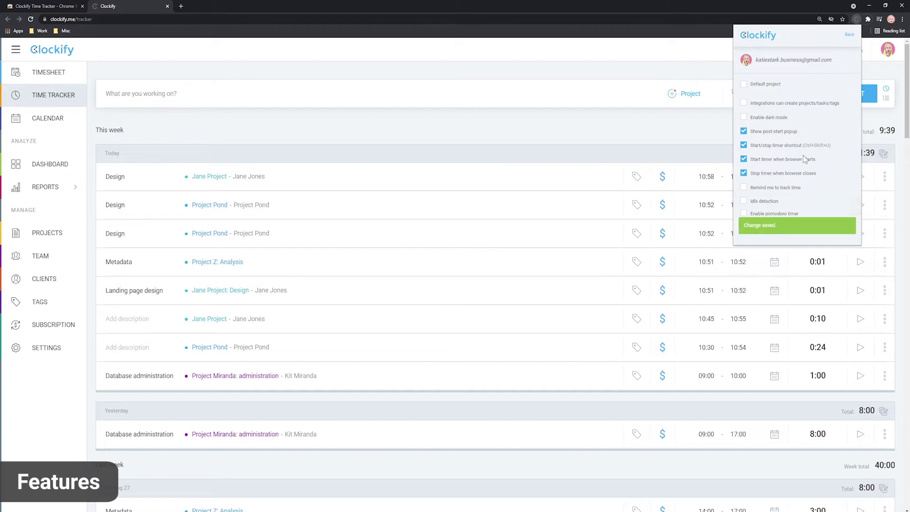
pyautogui.click(758, 189)
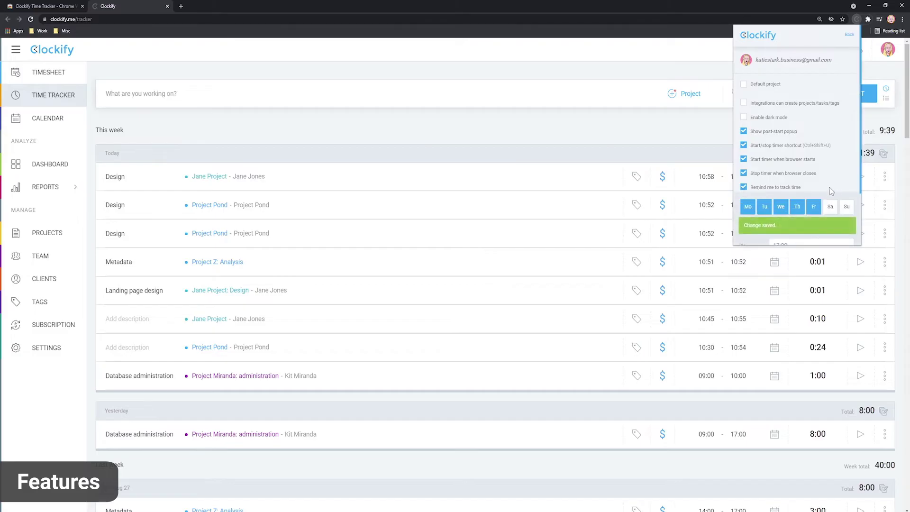
pyautogui.scroll(-2, 788, 198)
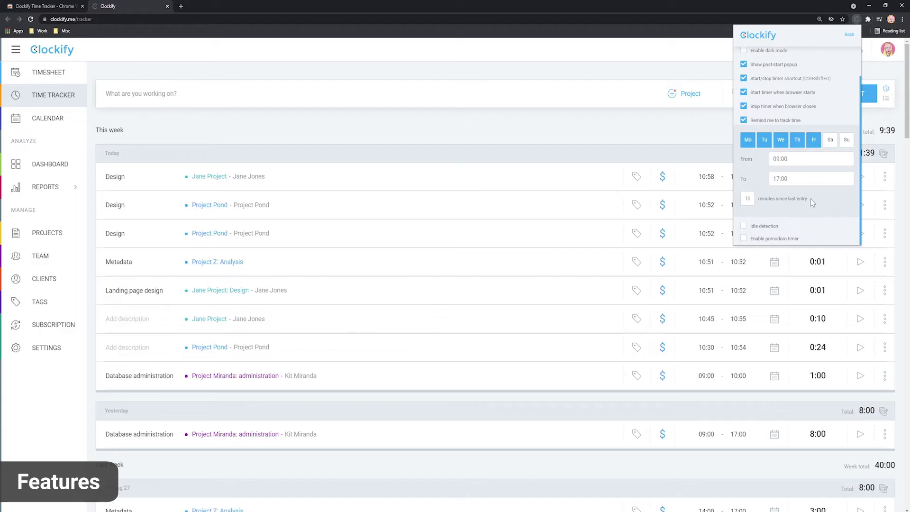
# Enable idle detection and the pomodoro timer with a 25-minute interval and 5-minute short break
pyautogui.click(744, 226)
pyautogui.scroll(-1, 806, 186)
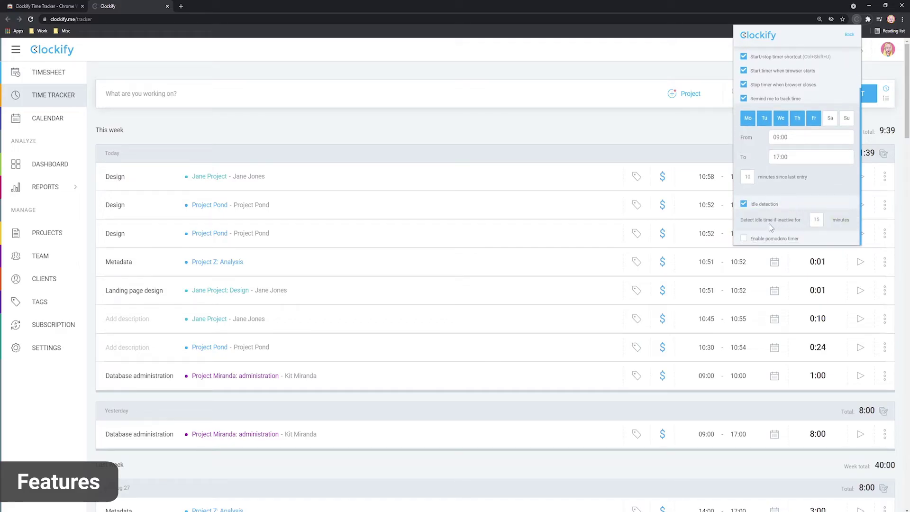
pyautogui.click(815, 220)
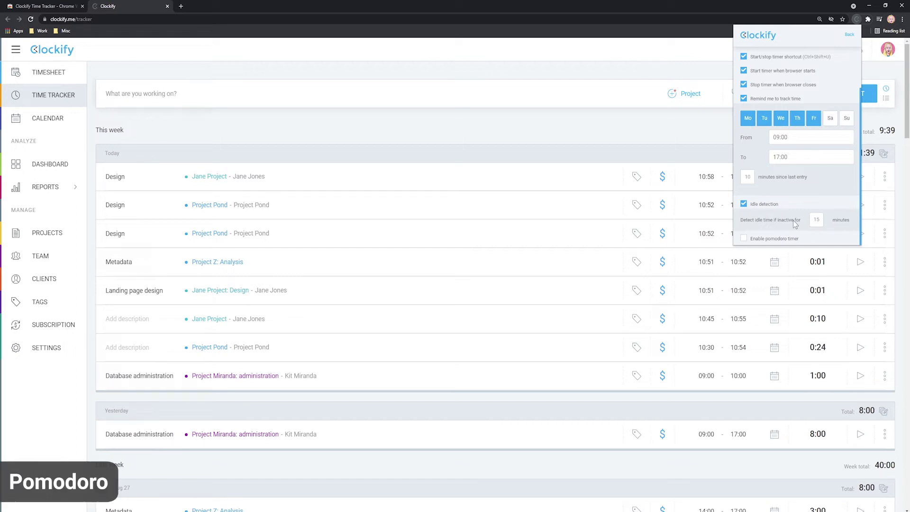
pyautogui.click(744, 238)
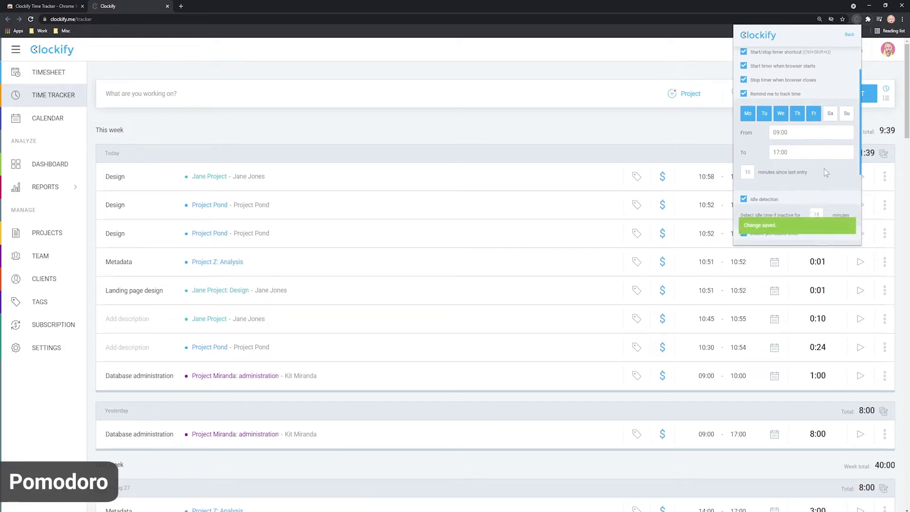
pyautogui.scroll(-4, 799, 168)
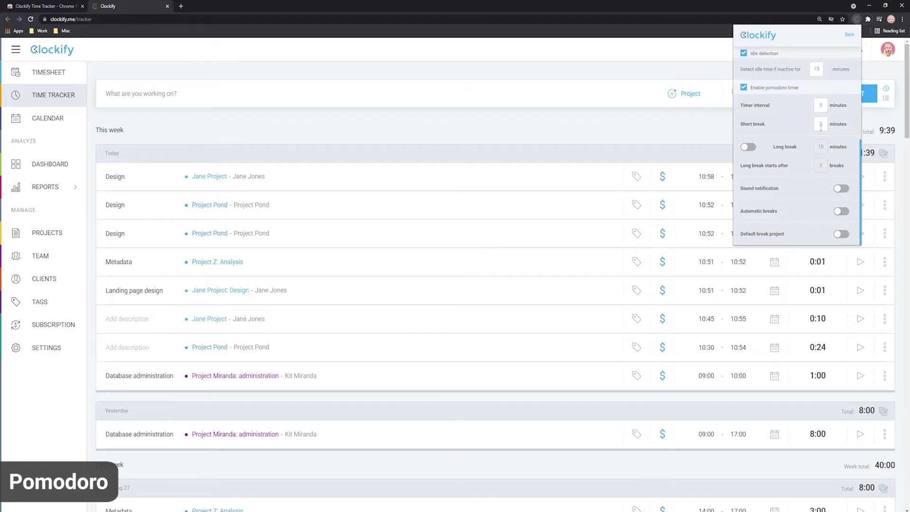
pyautogui.click(821, 106)
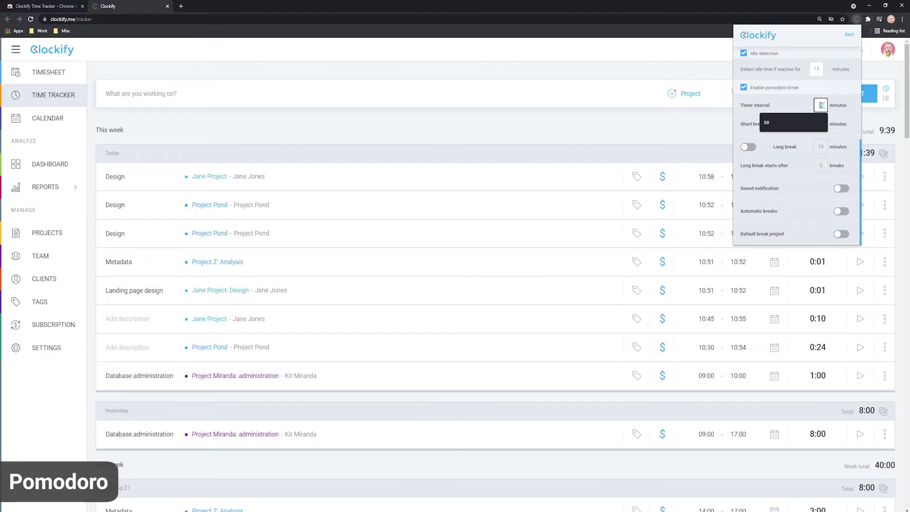
pyautogui.click(822, 125)
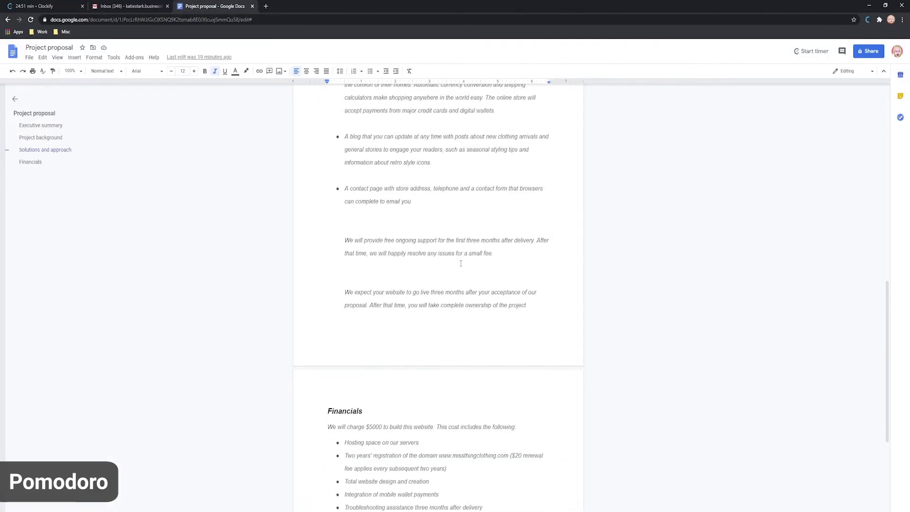
pyautogui.scroll(-1, 465, 299)
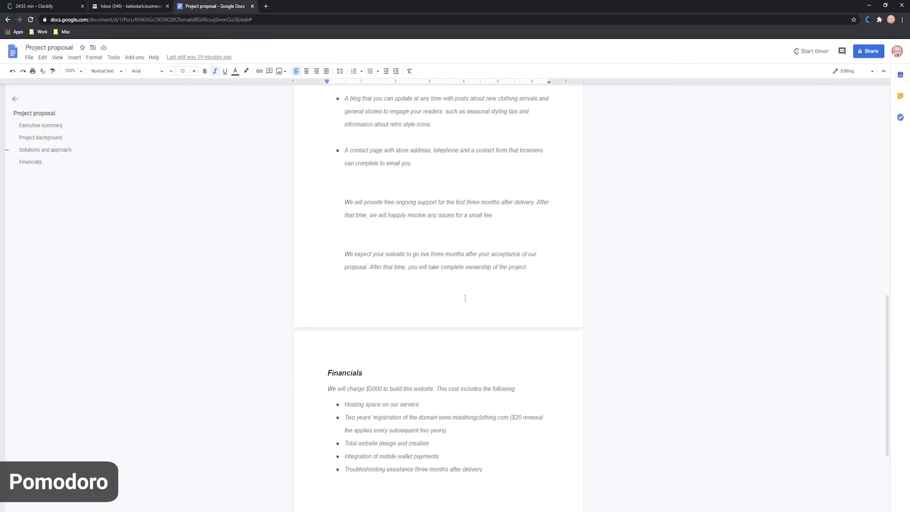
pyautogui.scroll(2, 465, 299)
pyautogui.scroll(2, 465, 298)
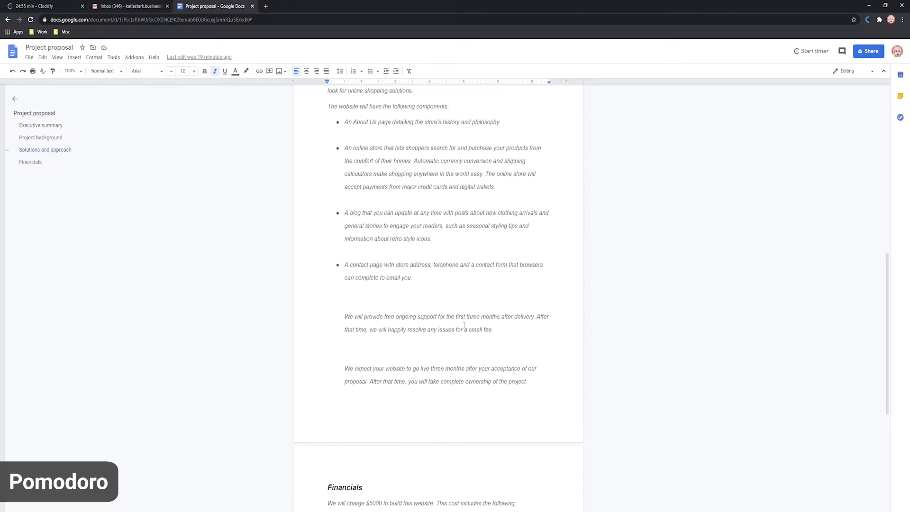
pyautogui.scroll(2, 465, 325)
pyautogui.scroll(1, 455, 321)
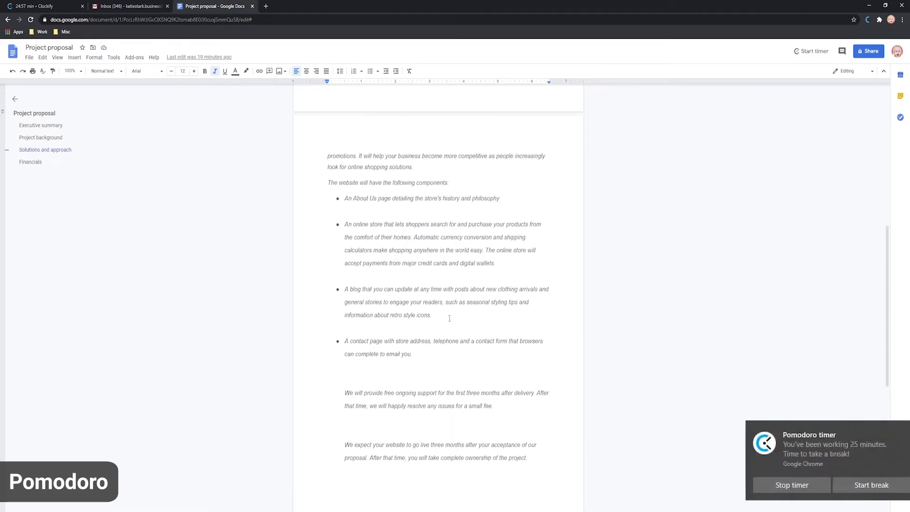
pyautogui.scroll(1, 450, 318)
pyautogui.scroll(1, 449, 318)
pyautogui.scroll(1, 455, 324)
pyautogui.scroll(1, 461, 327)
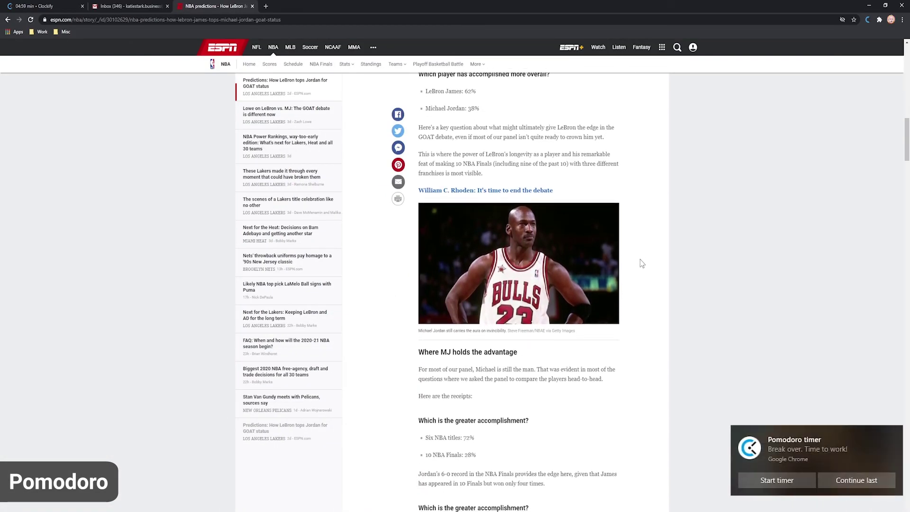
pyautogui.scroll(-2, 646, 245)
pyautogui.scroll(-1, 645, 245)
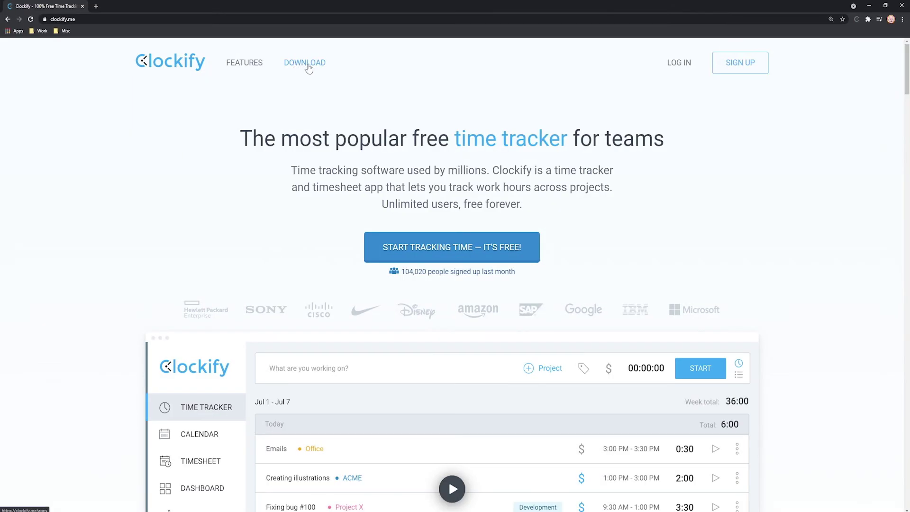
# Download the Windows desktop app, launch it and sign in through the browser
pyautogui.click(305, 63)
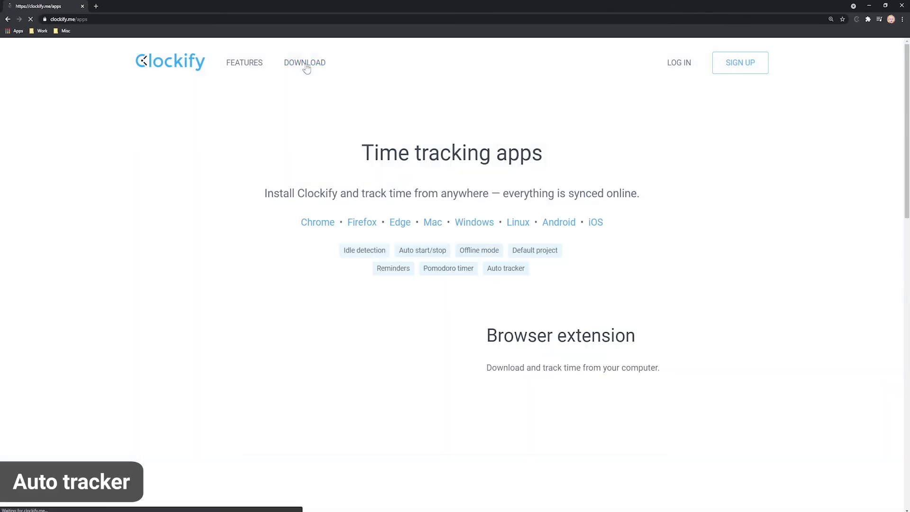
pyautogui.click(475, 222)
pyautogui.click(450, 222)
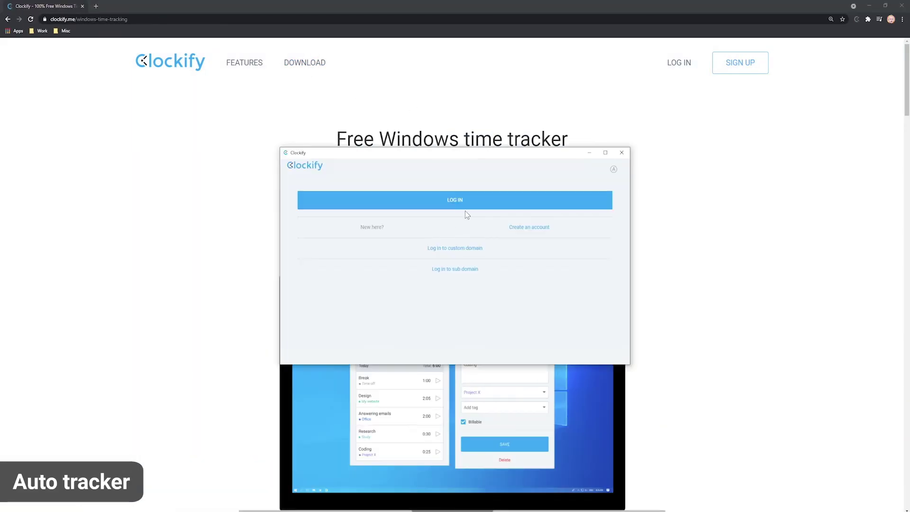
pyautogui.click(451, 202)
pyautogui.click(300, 305)
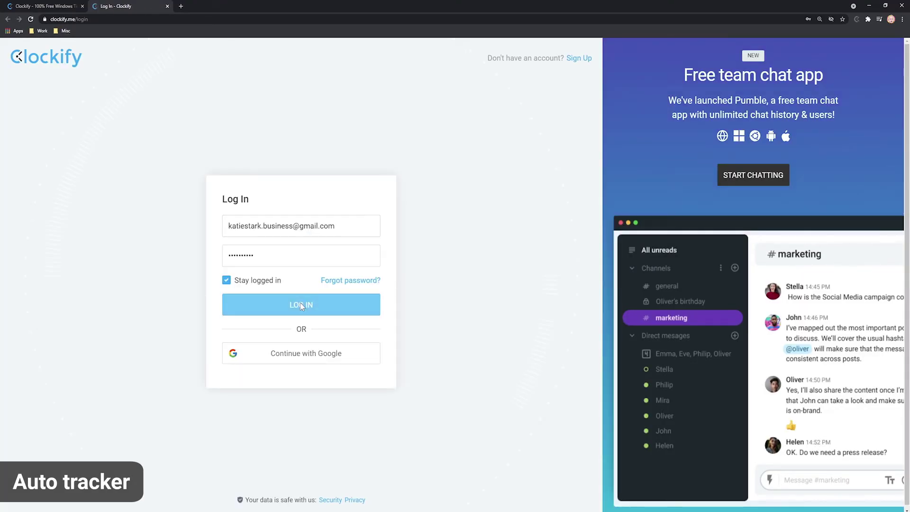
pyautogui.click(476, 83)
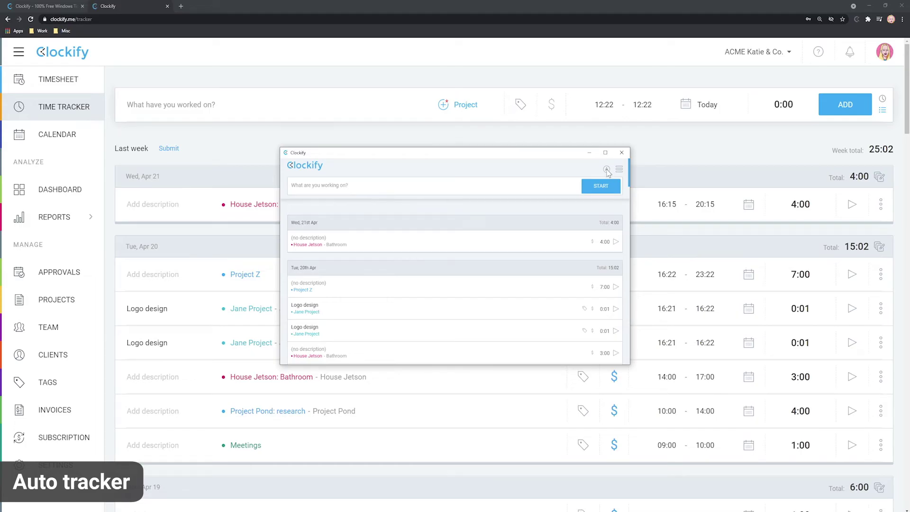
# Review auto tracker app usage, then view today's Design, Zoom and Video editing entries in the calendar
pyautogui.click(607, 171)
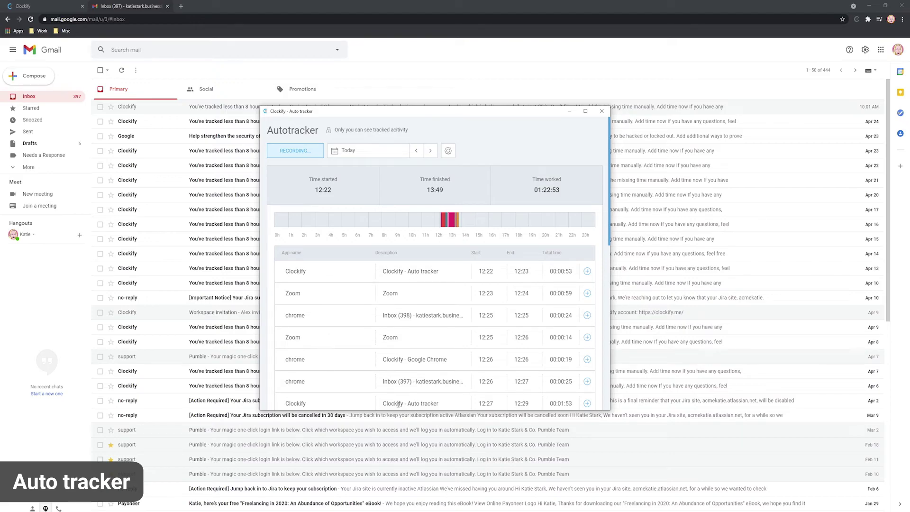
pyautogui.scroll(-3, 446, 292)
pyautogui.scroll(-3, 410, 265)
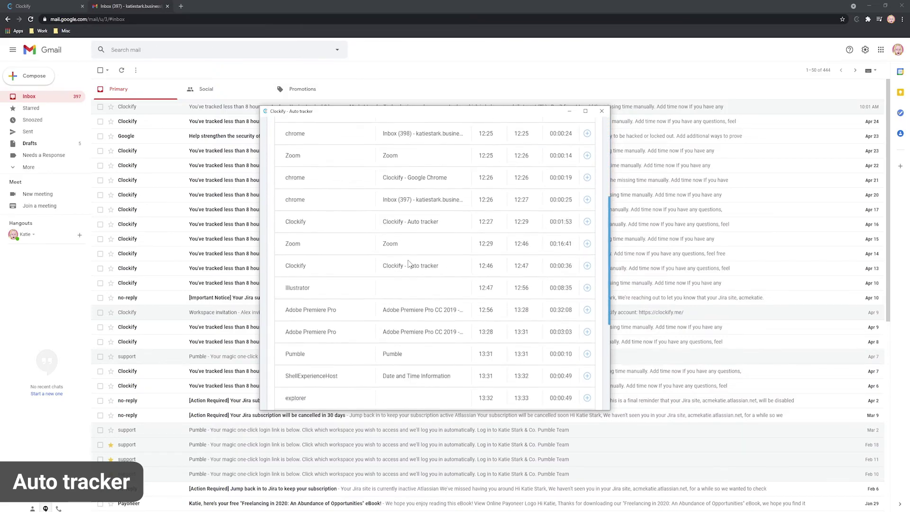
pyautogui.scroll(-2, 409, 264)
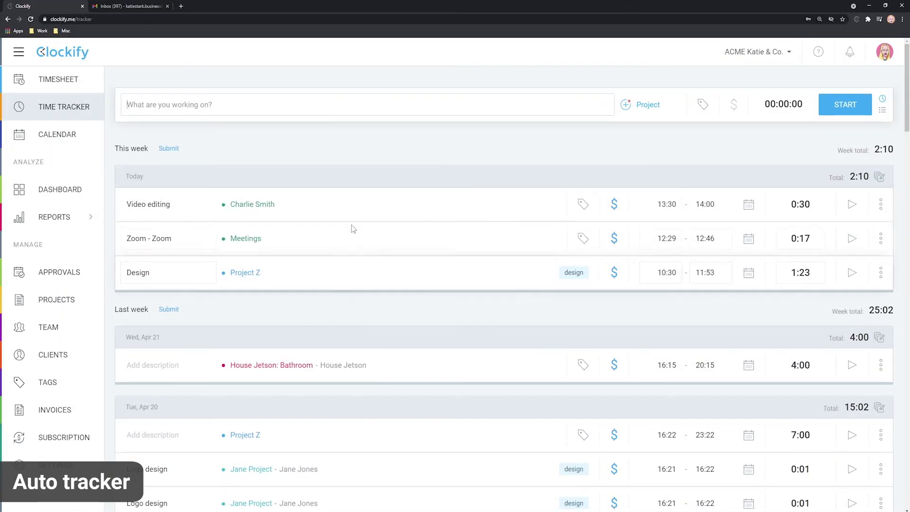
pyautogui.click(57, 134)
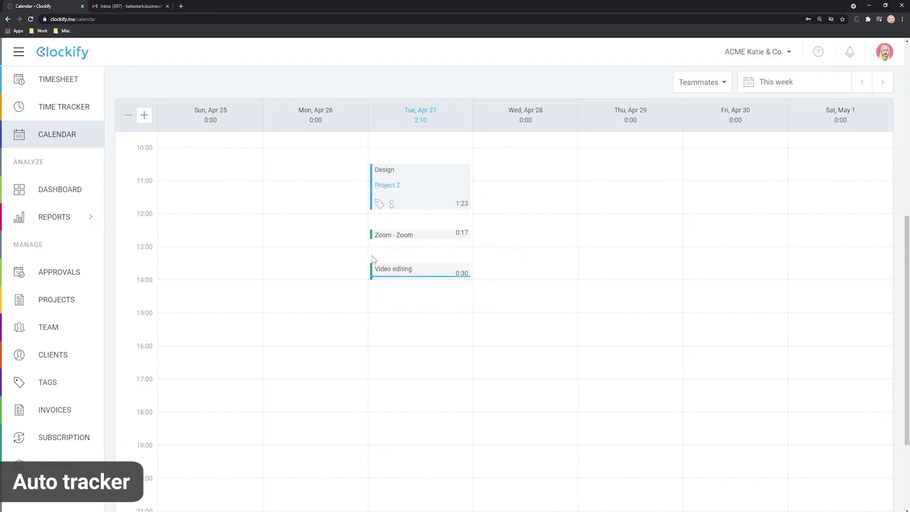
pyautogui.hotkey('alt', 'Tab')
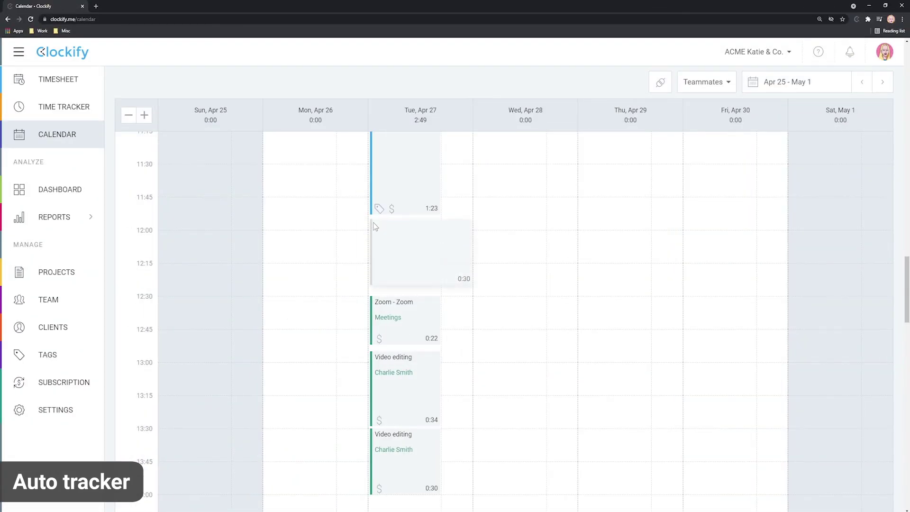
pyautogui.write('Video Editing')
pyautogui.click(497, 297)
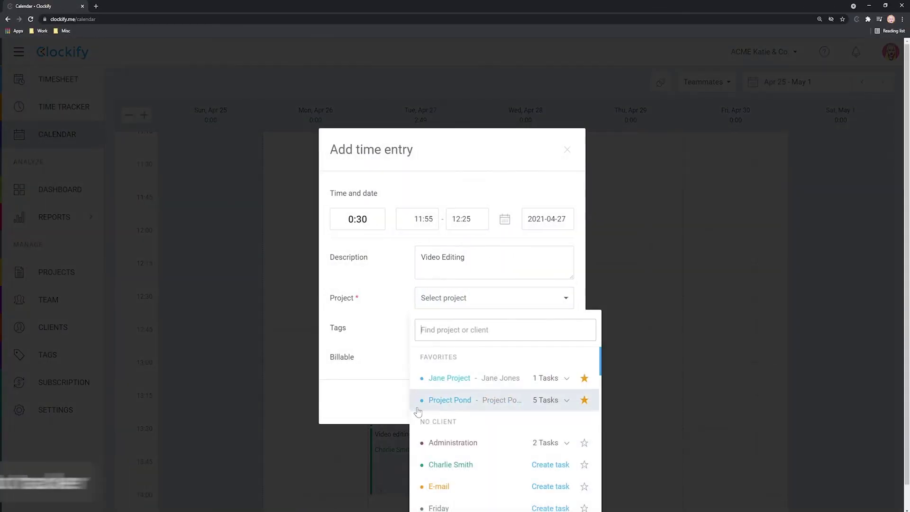
pyautogui.click(448, 469)
pyautogui.click(425, 357)
pyautogui.click(550, 401)
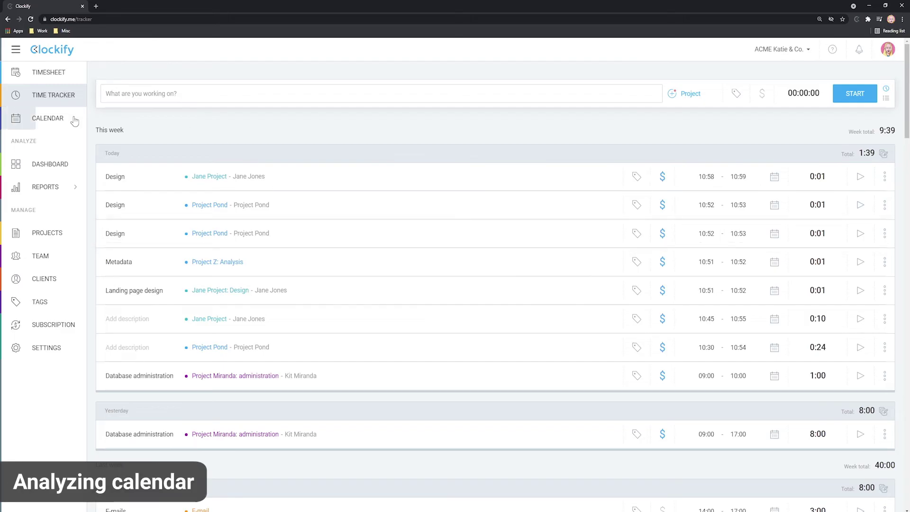
# Confirm in the calendar's integration settings that Google Calendar is connected
pyautogui.click(60, 122)
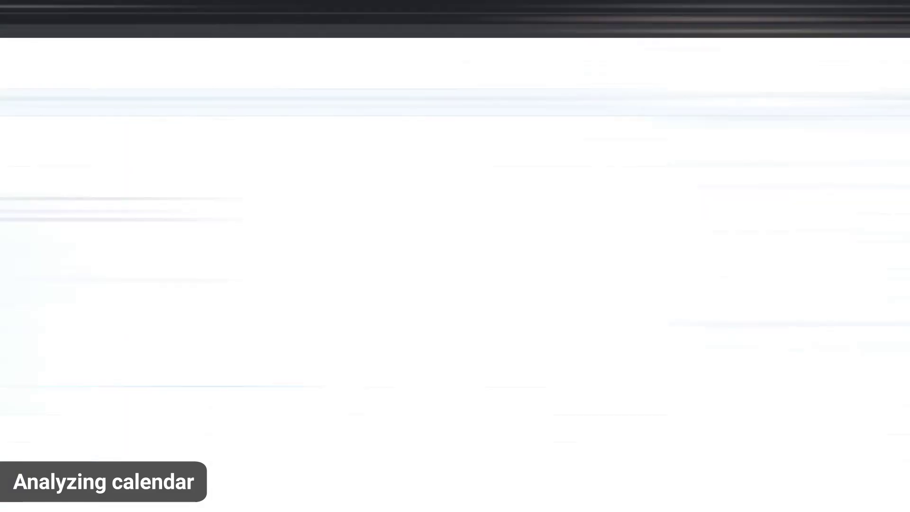
pyautogui.click(696, 74)
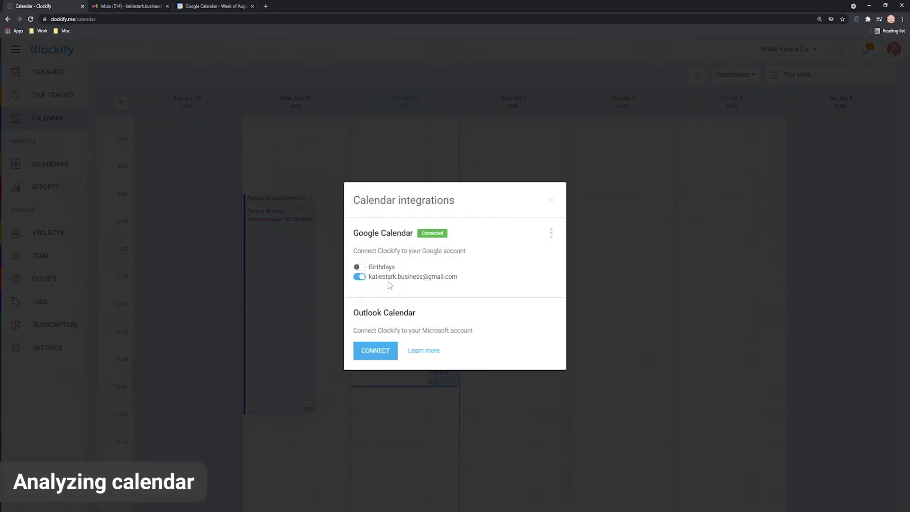
pyautogui.click(553, 205)
# View the details of the Meeting with client and Lunch Google Calendar events
pyautogui.click(447, 294)
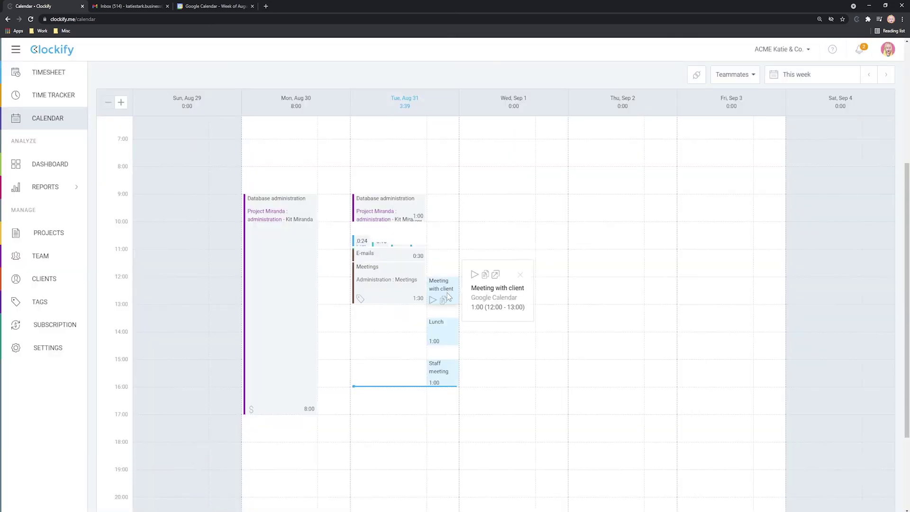
pyautogui.click(444, 336)
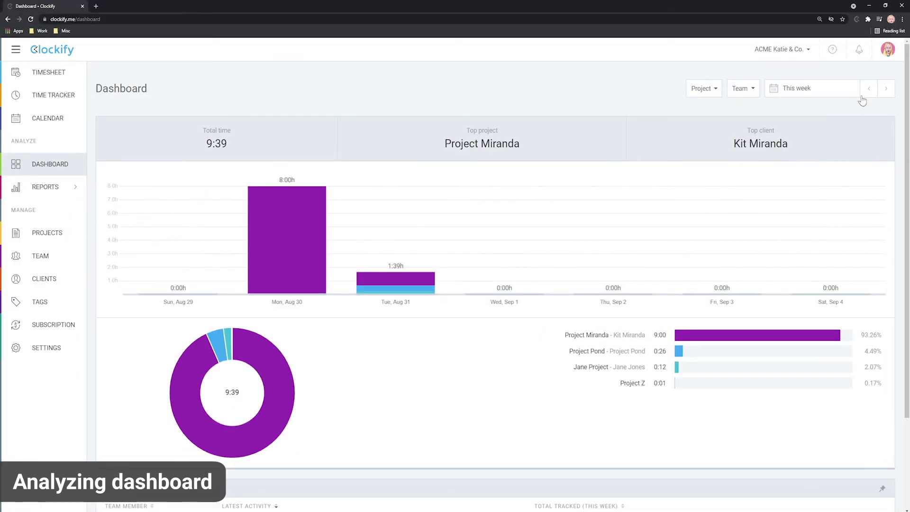
# Show the dashboard figures for last week
pyautogui.click(870, 88)
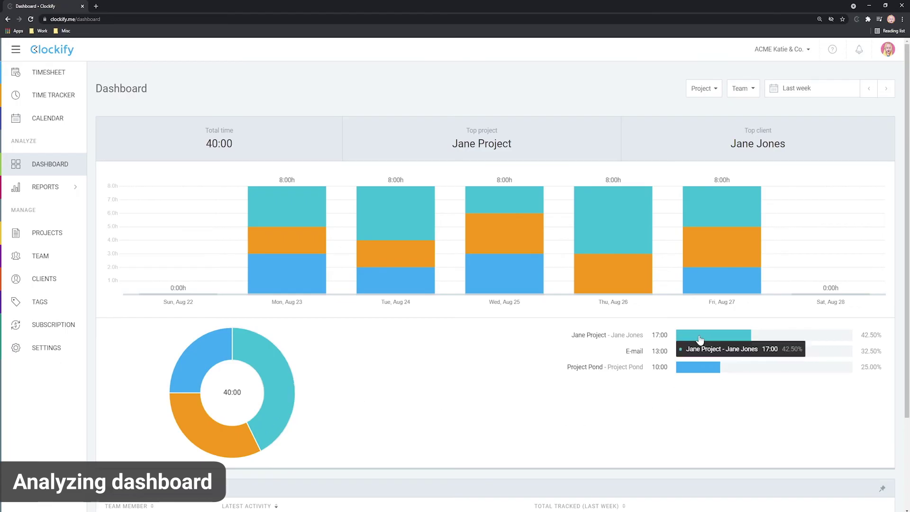
pyautogui.scroll(-2, 457, 375)
pyautogui.scroll(-1, 456, 375)
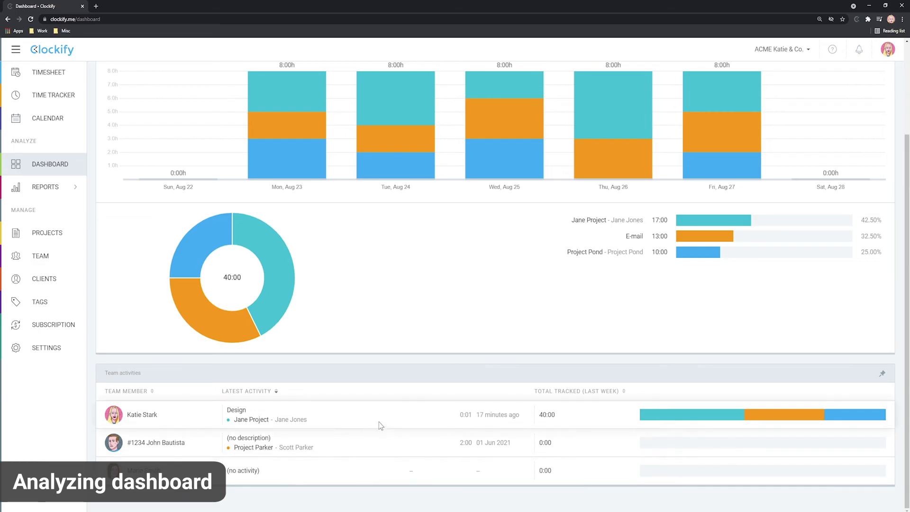
pyautogui.scroll(3, 379, 421)
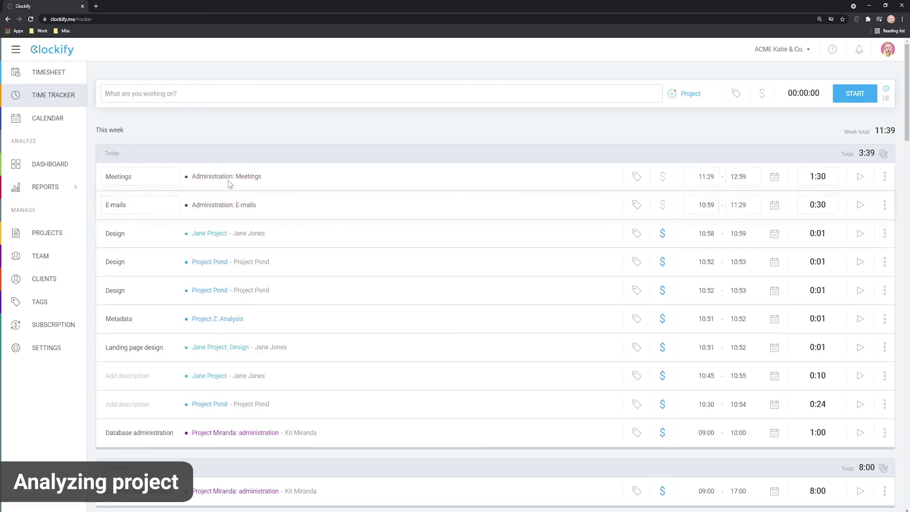
# Review this week's dashboard project breakdown for Tue, Aug 31, then return to the tracker
pyautogui.click(147, 176)
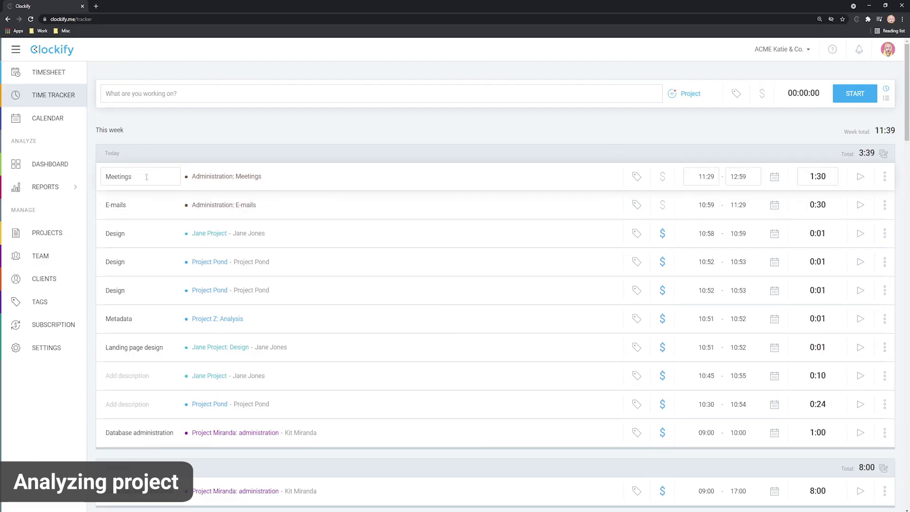
pyautogui.click(50, 163)
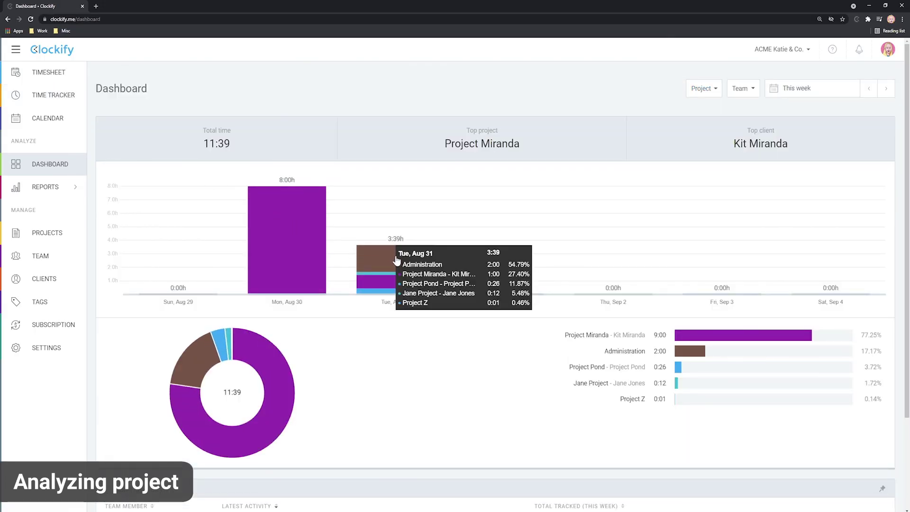
pyautogui.click(396, 261)
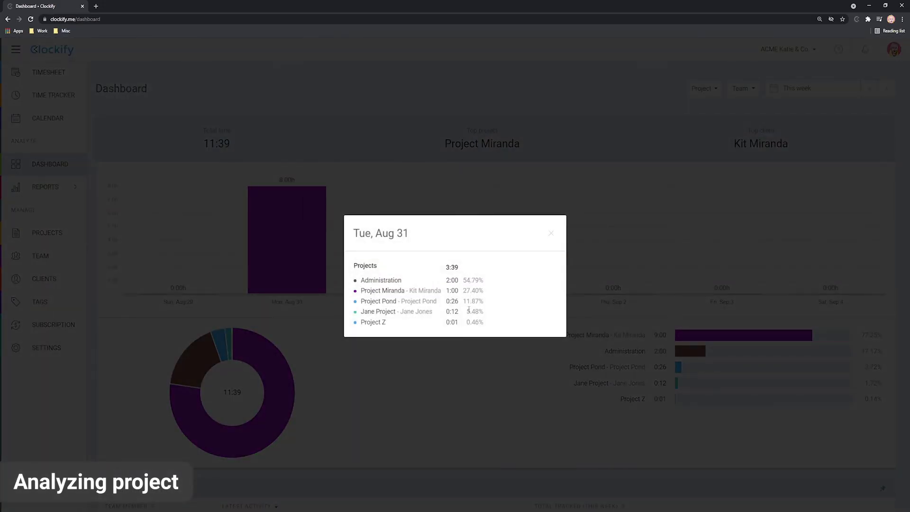
pyautogui.click(436, 205)
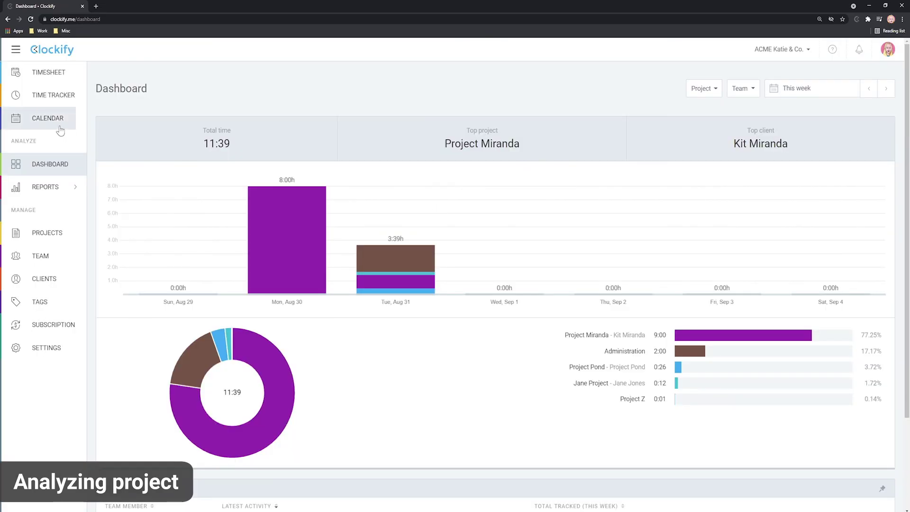
pyautogui.click(52, 97)
# Tag the Meetings entry as meetings and the E-mails entry as emails
pyautogui.click(636, 176)
pyautogui.scroll(-3, 569, 270)
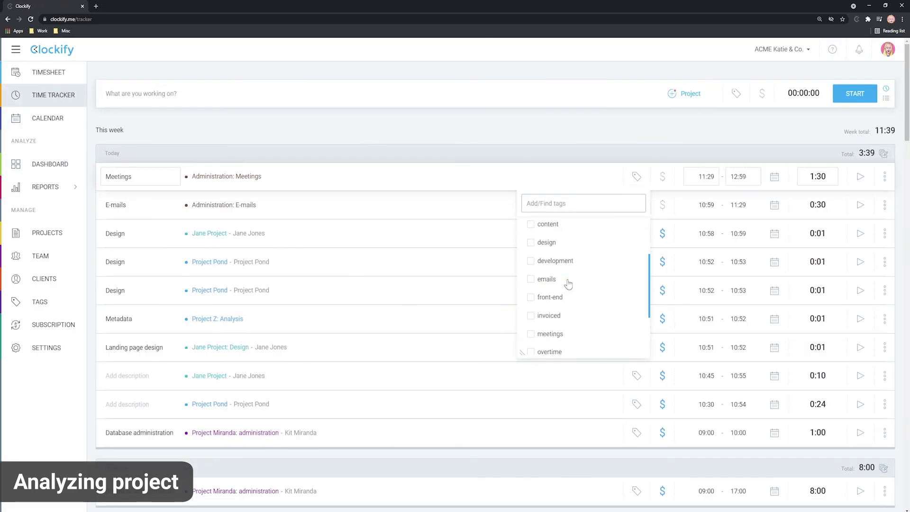
pyautogui.click(530, 265)
pyautogui.click(637, 205)
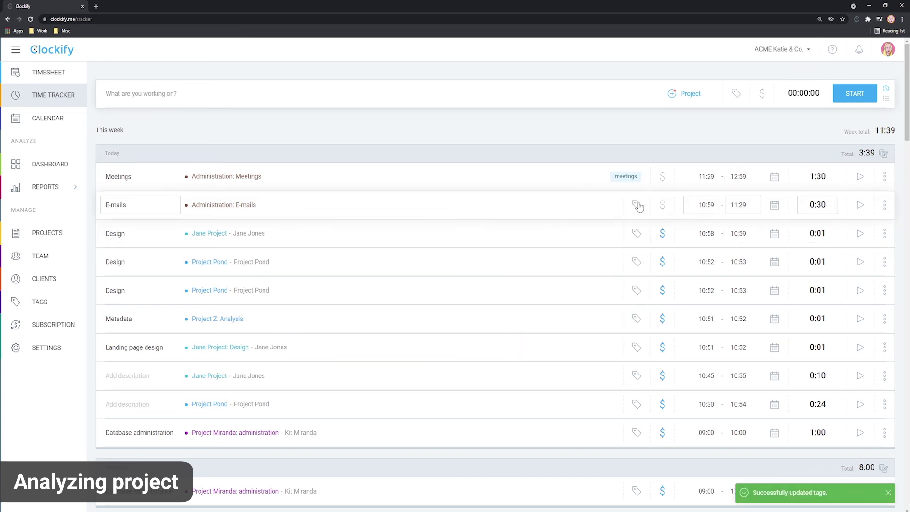
pyautogui.scroll(-2, 576, 298)
pyautogui.scroll(-2, 577, 298)
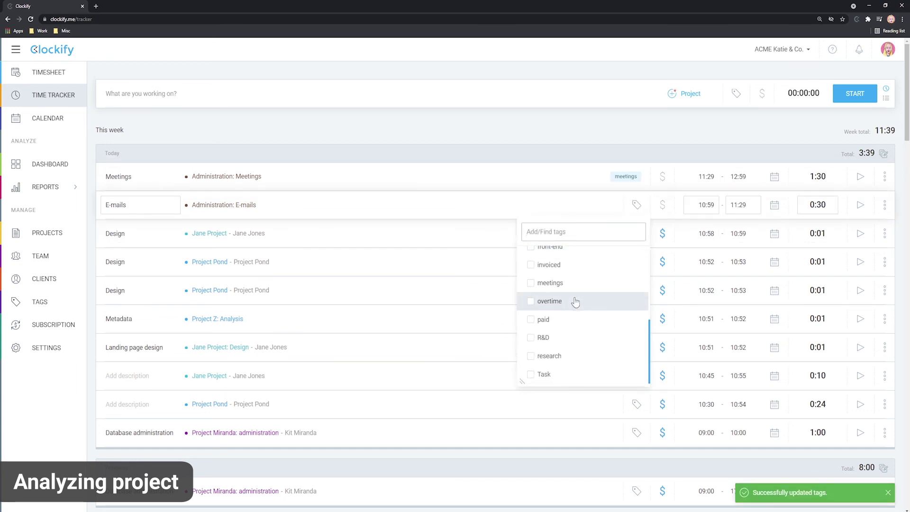
pyautogui.scroll(3, 576, 297)
pyautogui.click(530, 338)
pyautogui.click(490, 224)
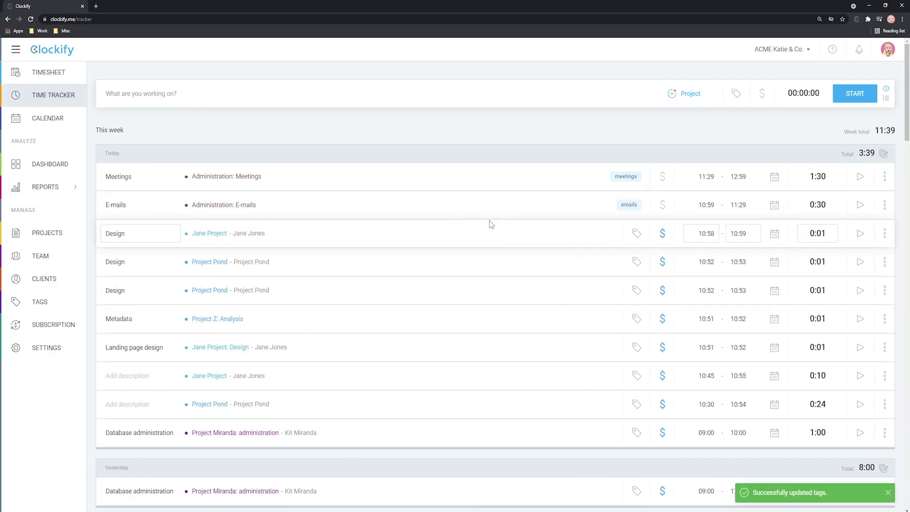
# View this week's summary report with Administration and Jane Project expanded
pyautogui.click(45, 187)
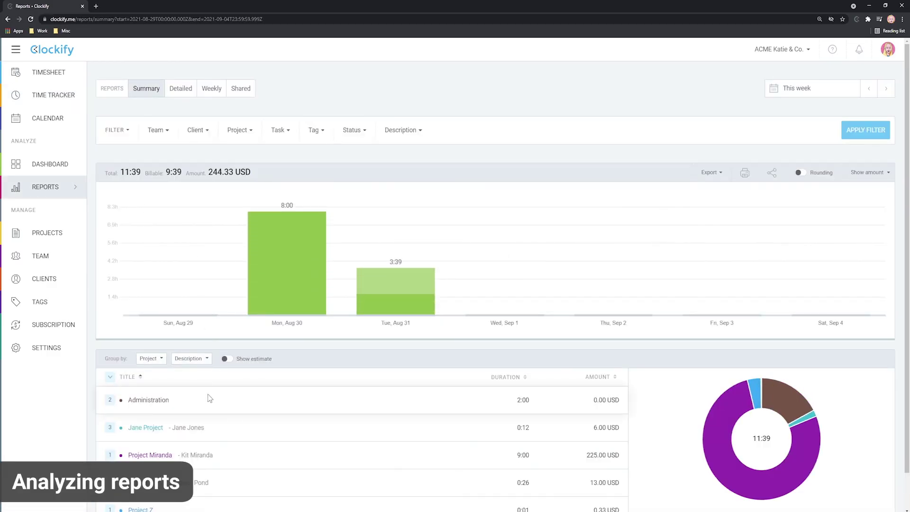
pyautogui.scroll(-1, 275, 347)
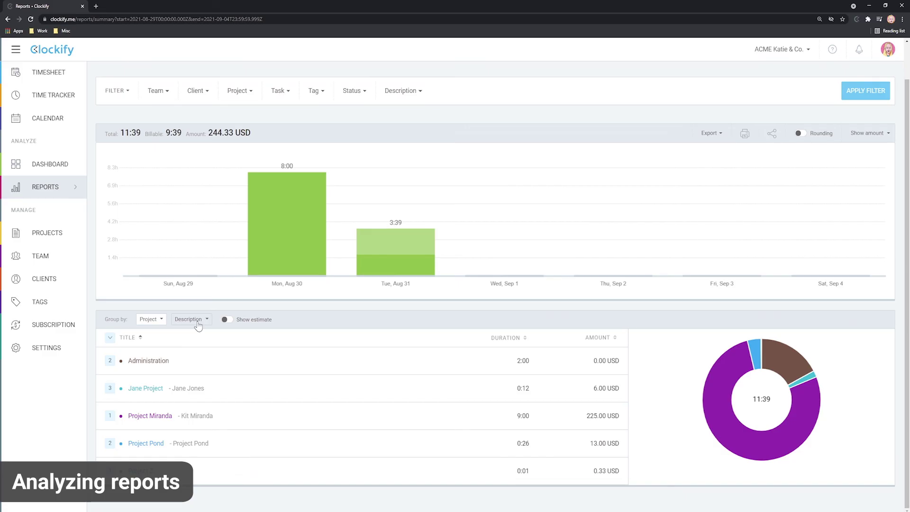
pyautogui.click(110, 360)
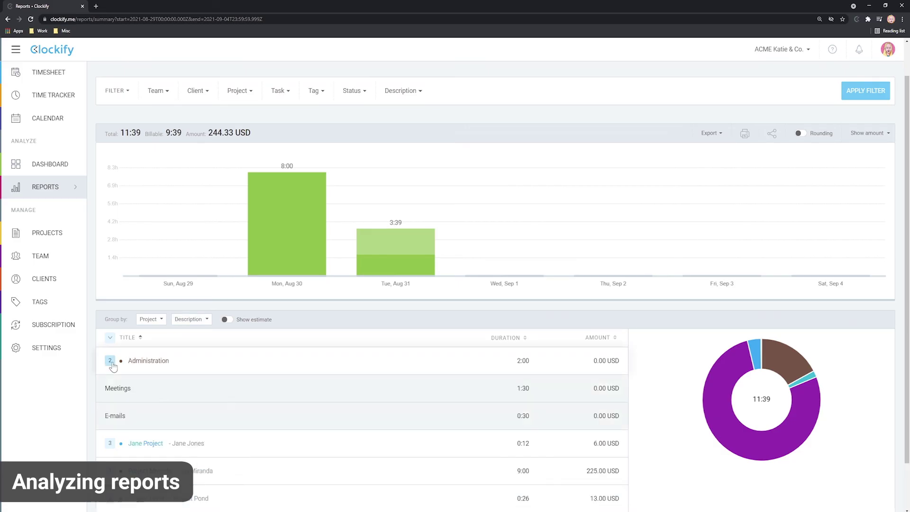
pyautogui.click(109, 443)
# Group each project's time by date instead of description
pyautogui.click(191, 319)
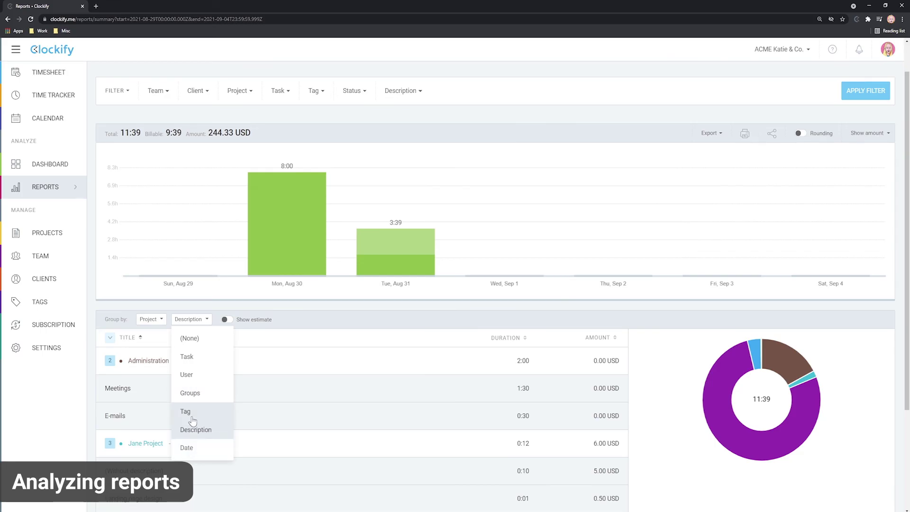
pyautogui.click(189, 448)
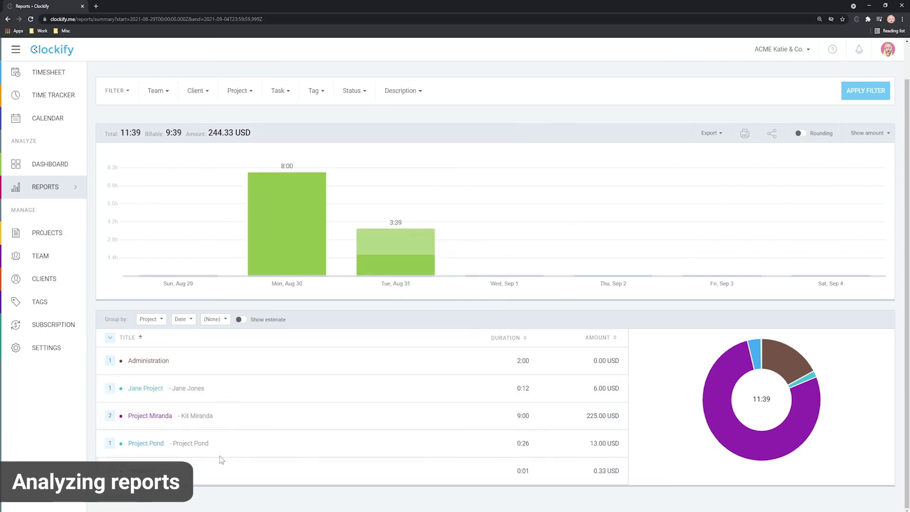
pyautogui.scroll(1, 237, 361)
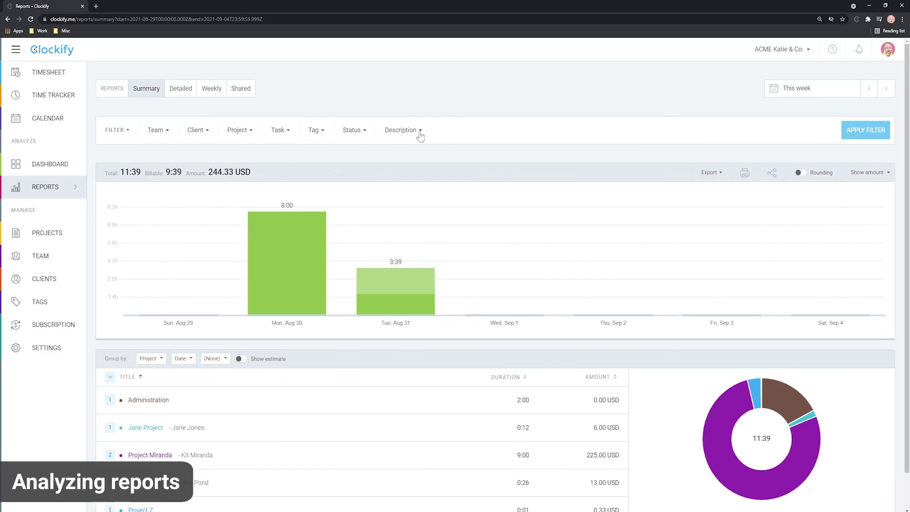
pyautogui.click(810, 89)
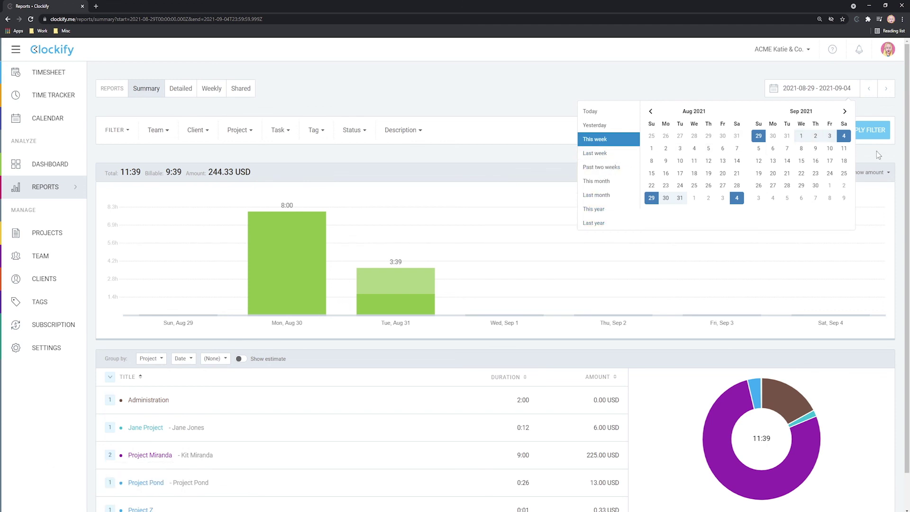
# Step the report back to last week and expand E-mail's daily totals
pyautogui.click(876, 152)
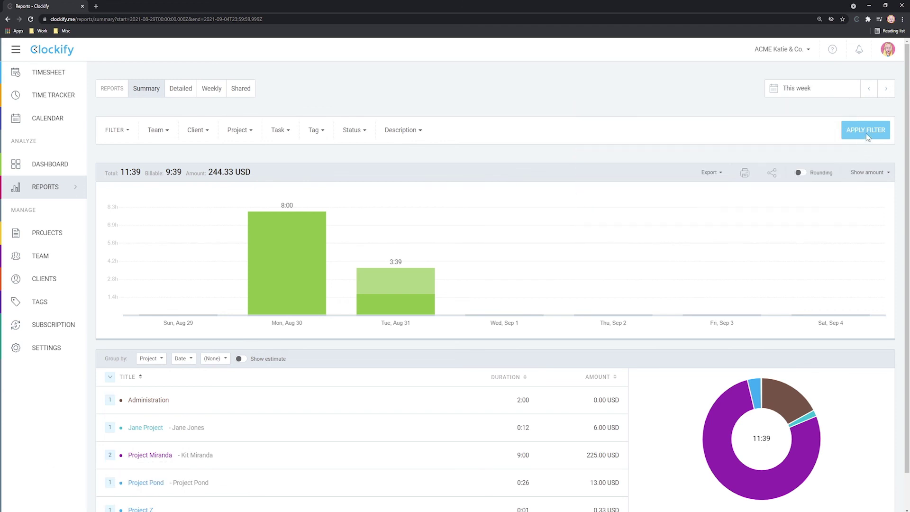
pyautogui.click(868, 89)
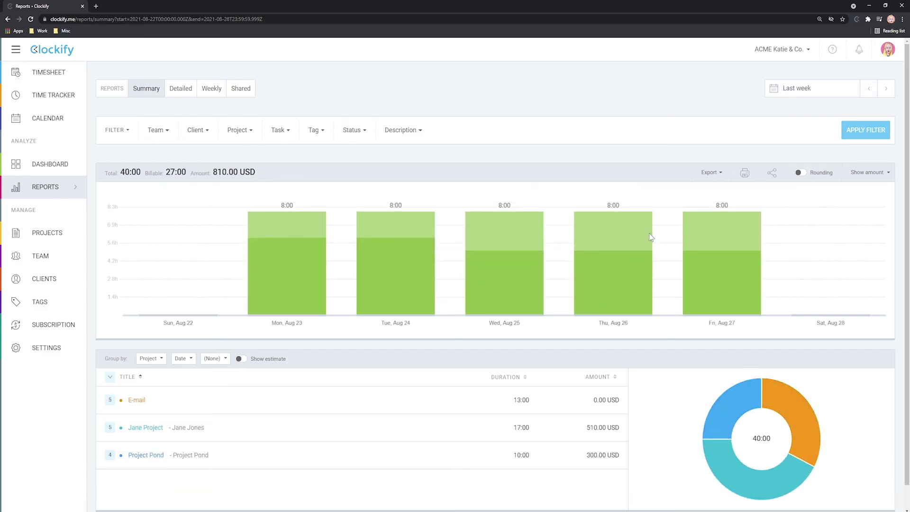
pyautogui.click(110, 399)
pyautogui.scroll(-3, 227, 405)
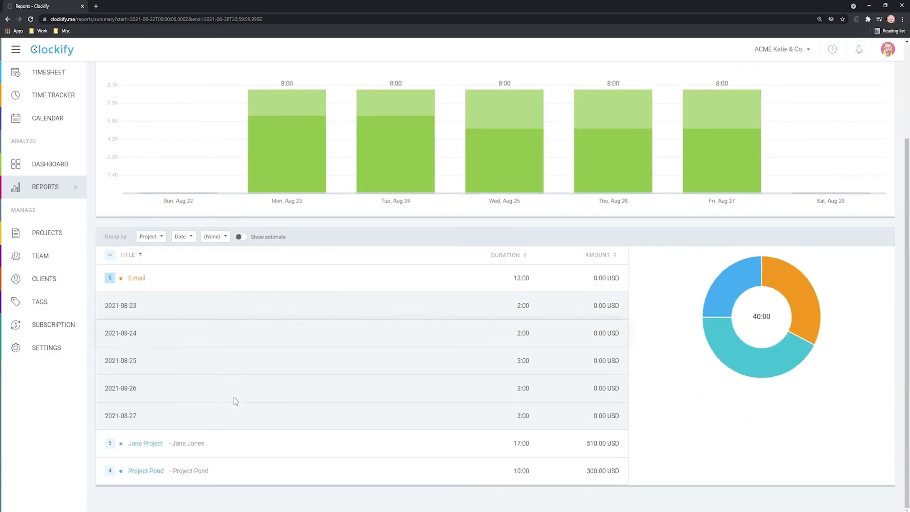
# Group by description, widen the report to this year, and expand House Jetson's descriptions
pyautogui.click(184, 237)
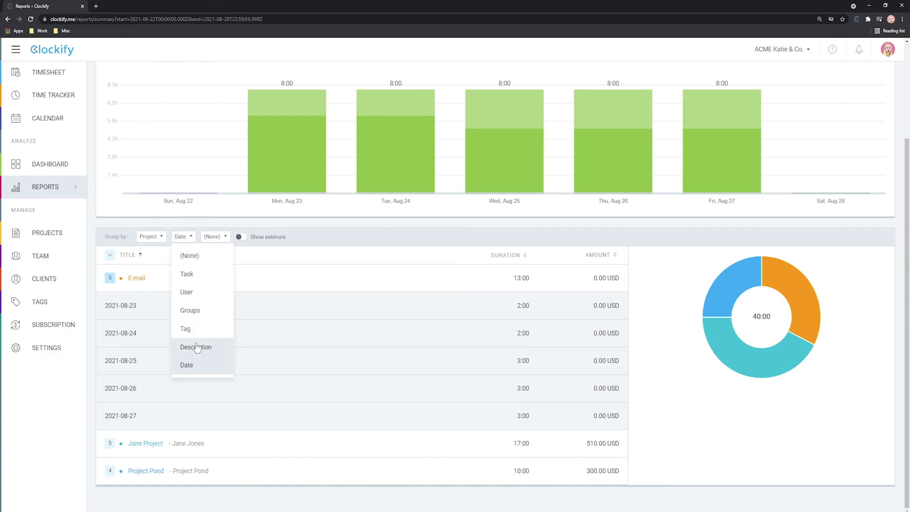
pyautogui.click(188, 361)
pyautogui.scroll(1, 455, 284)
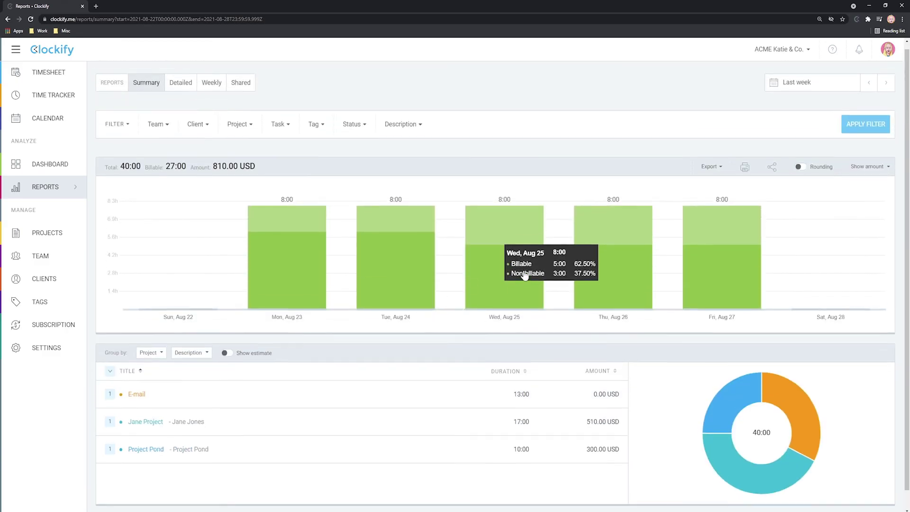
pyautogui.click(812, 91)
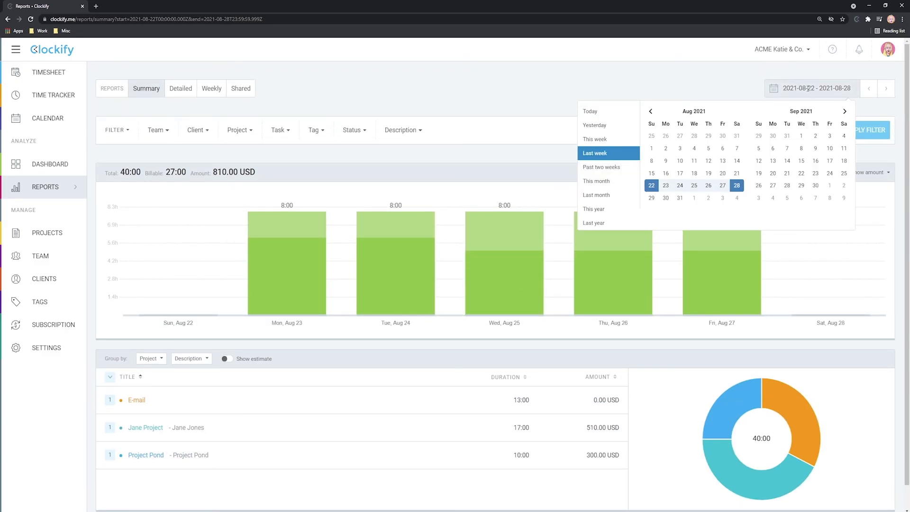
pyautogui.click(594, 209)
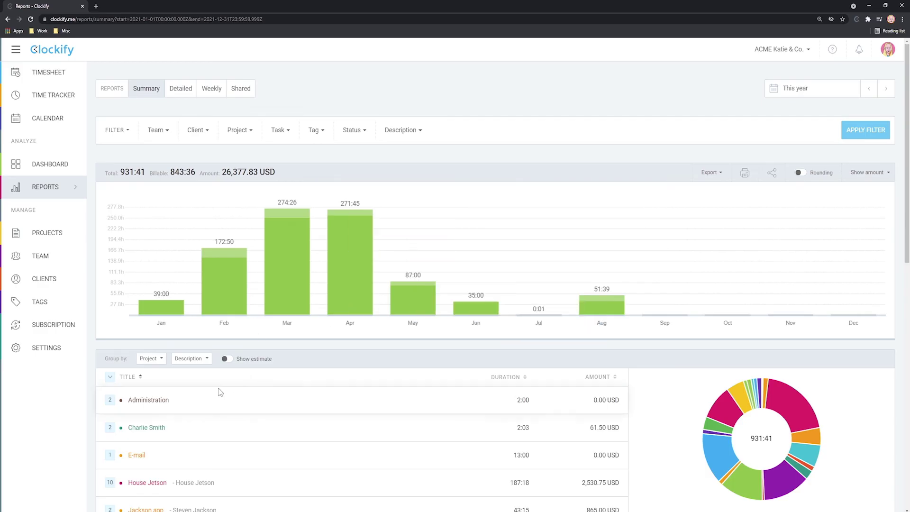
pyautogui.scroll(-2, 220, 392)
pyautogui.click(111, 410)
pyautogui.scroll(-3, 257, 364)
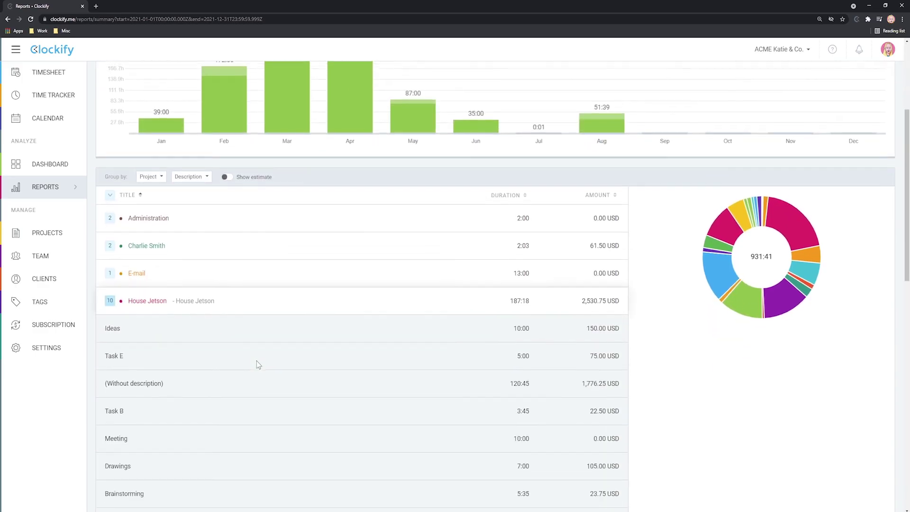